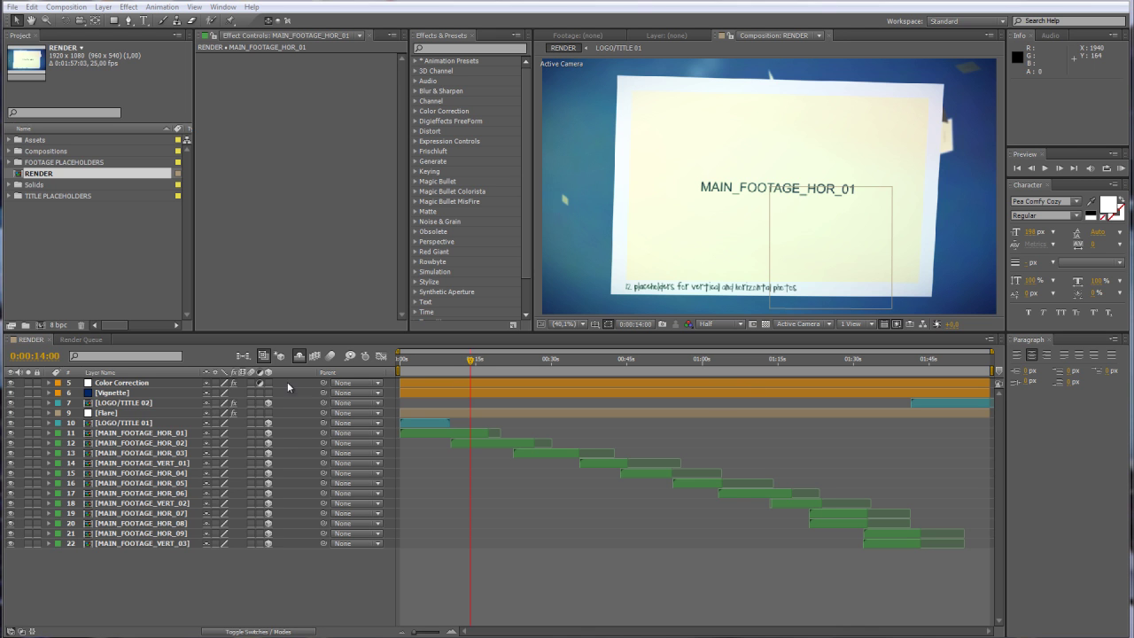
- Preview the opening title at about 6 seconds in RENDER and identify the LOGO/TITLE 01 and LOGO/TITLE 02 layers
click(428, 366)
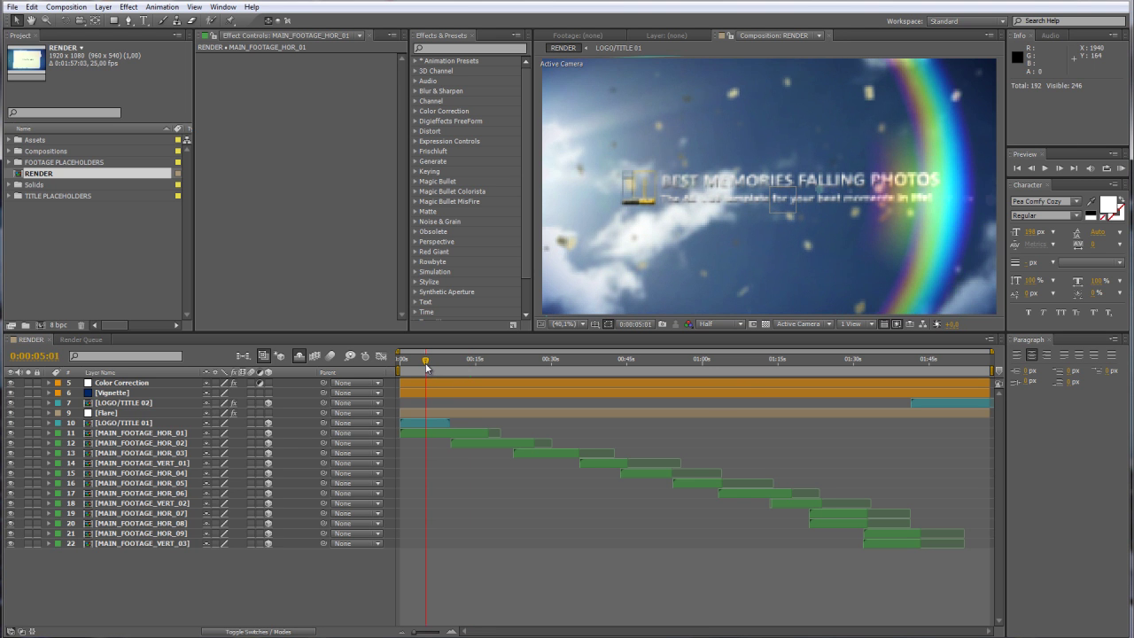
click(432, 365)
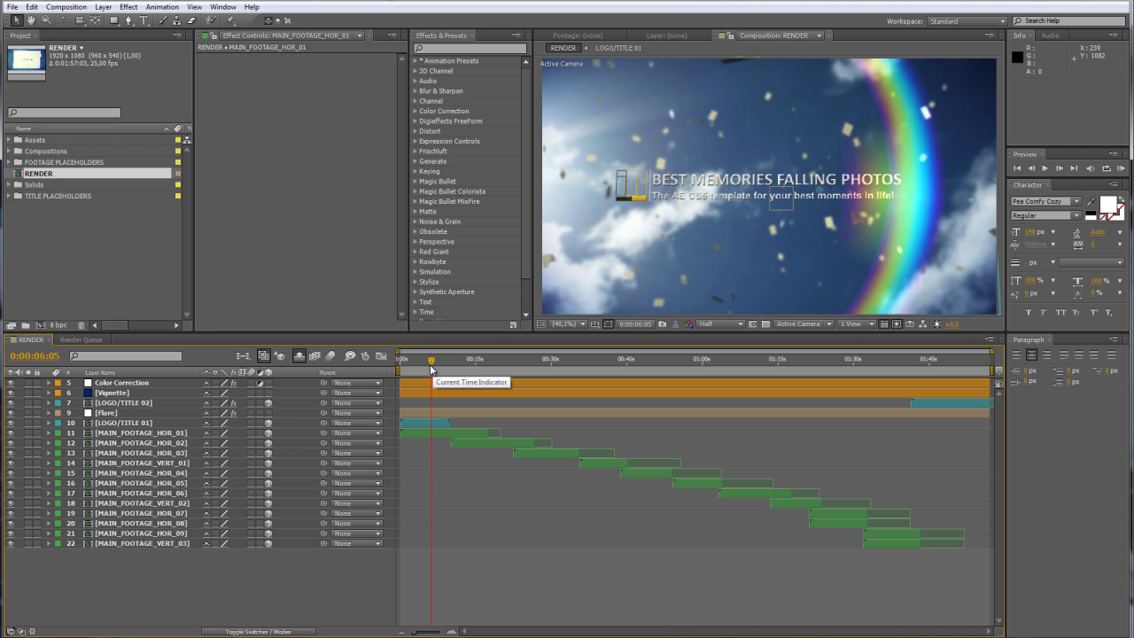
click(125, 424)
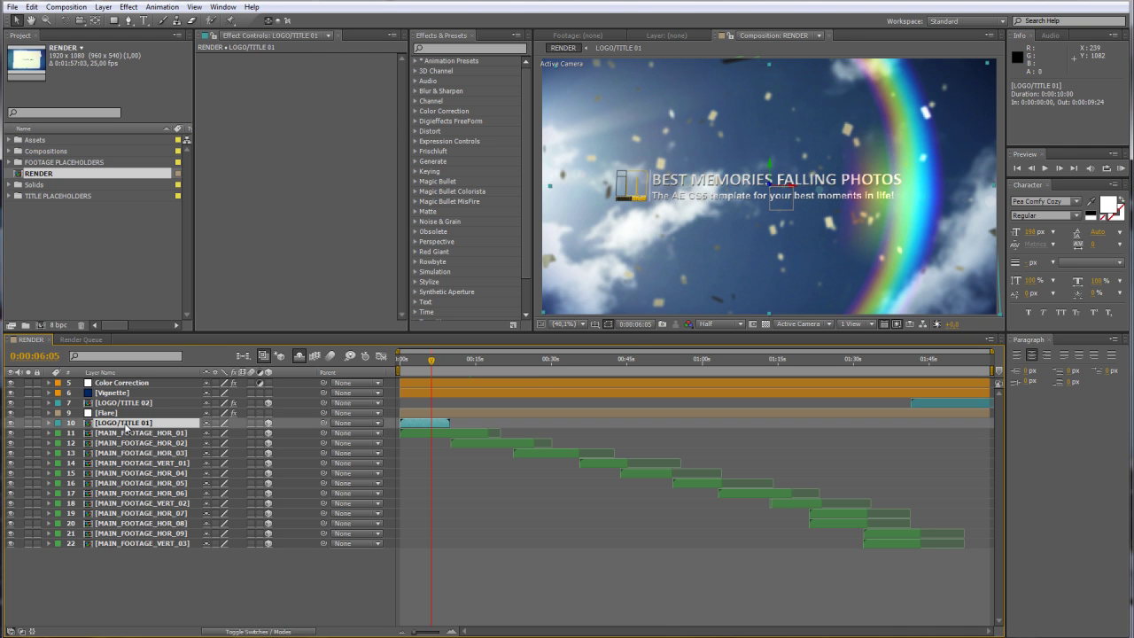
click(138, 403)
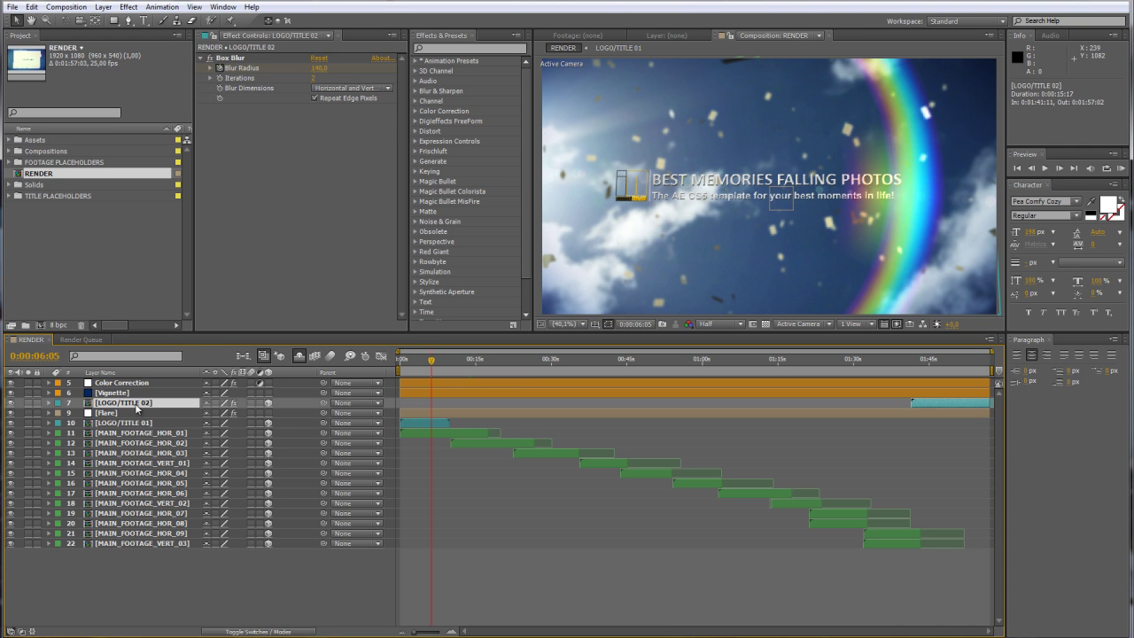
click(137, 424)
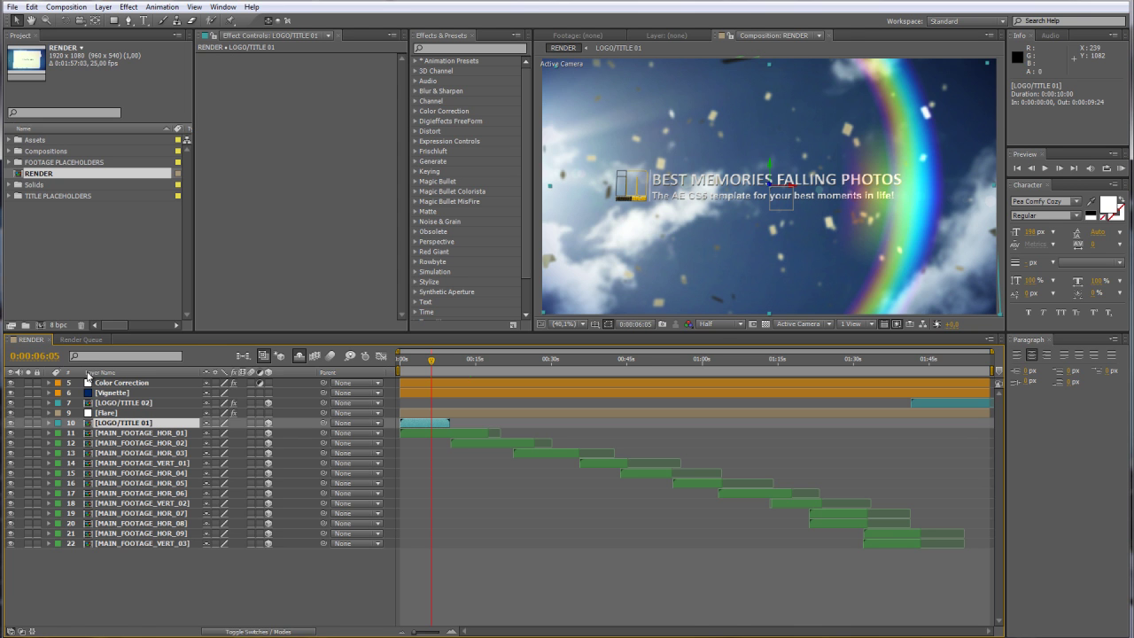
- Open the LOGO/TITLE 01 composition from the TITLE PLACEHOLDERS folder and look over its text and logo layers
click(8, 196)
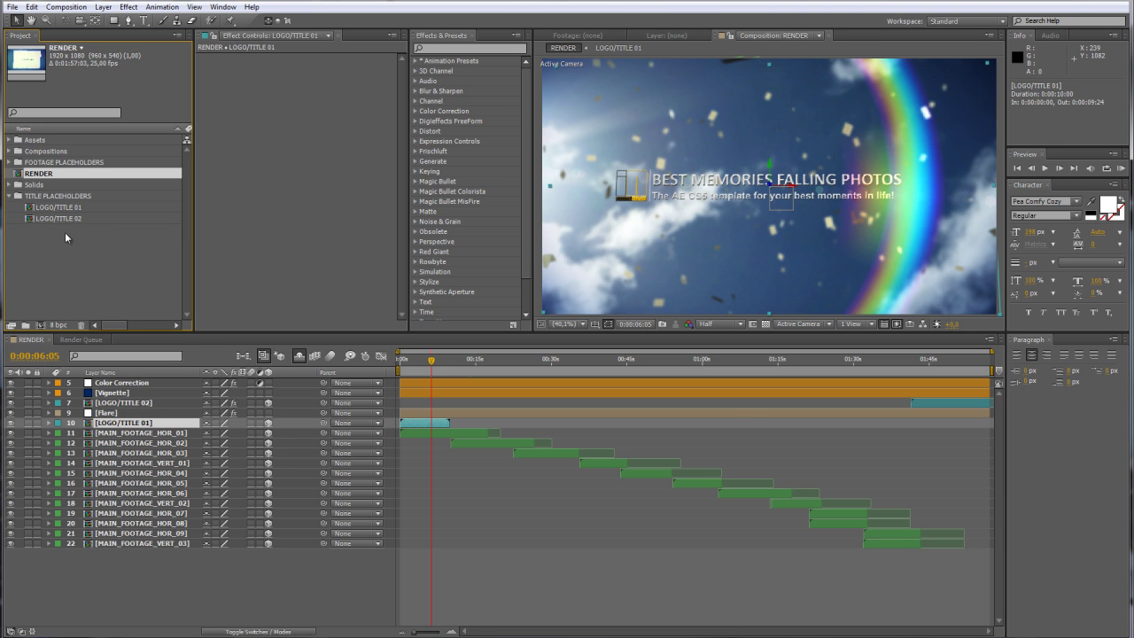
click(34, 210)
double_click(33, 210)
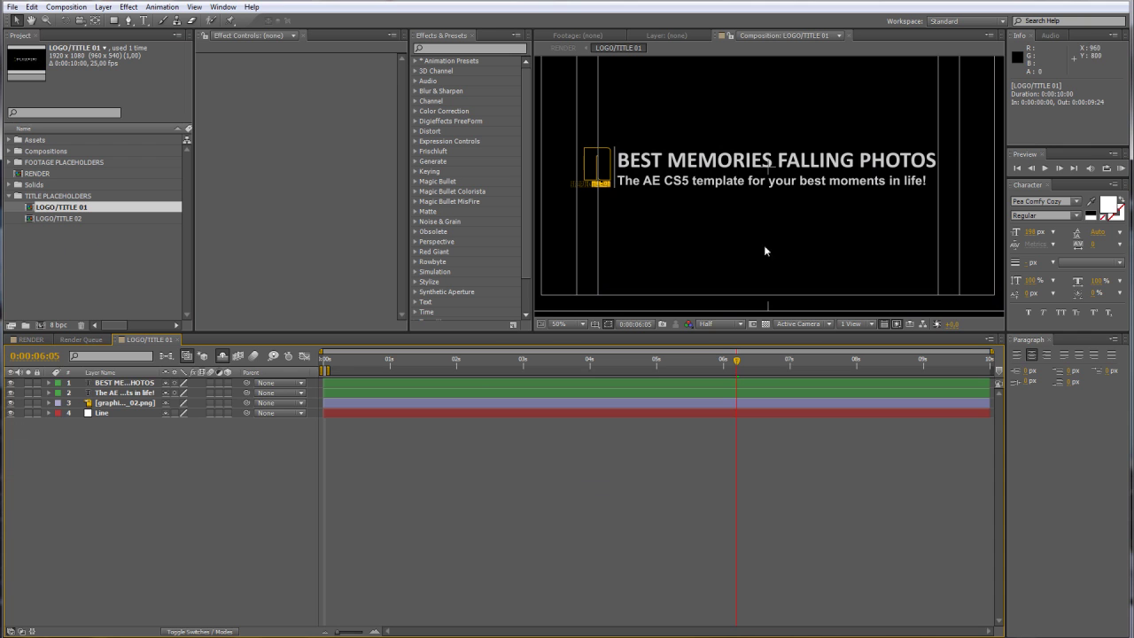
click(126, 385)
click(125, 392)
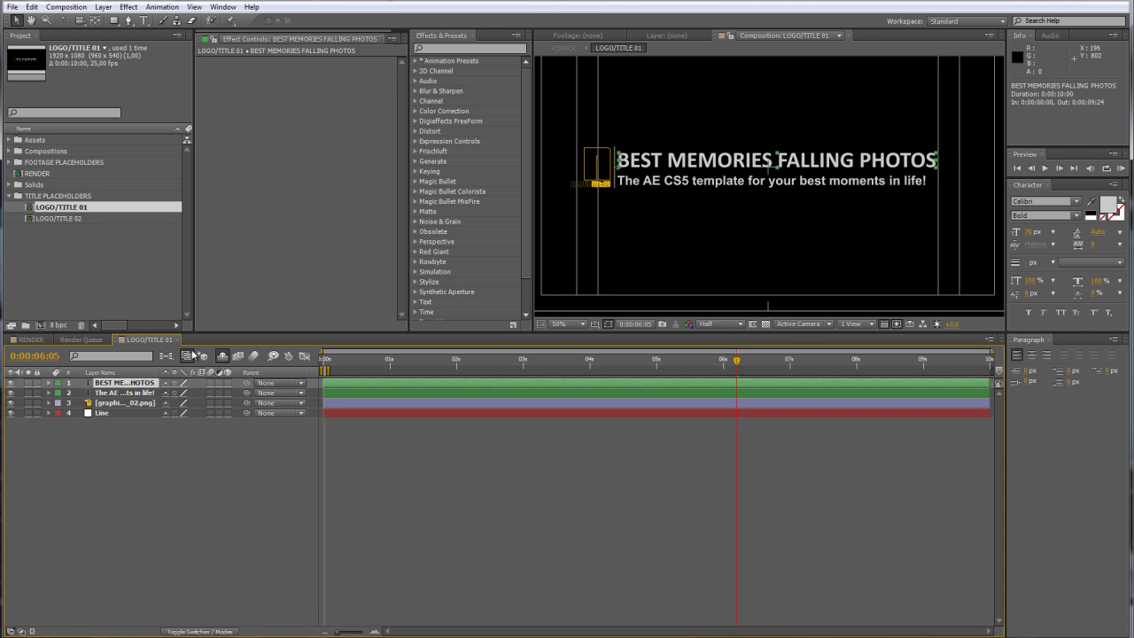
click(150, 404)
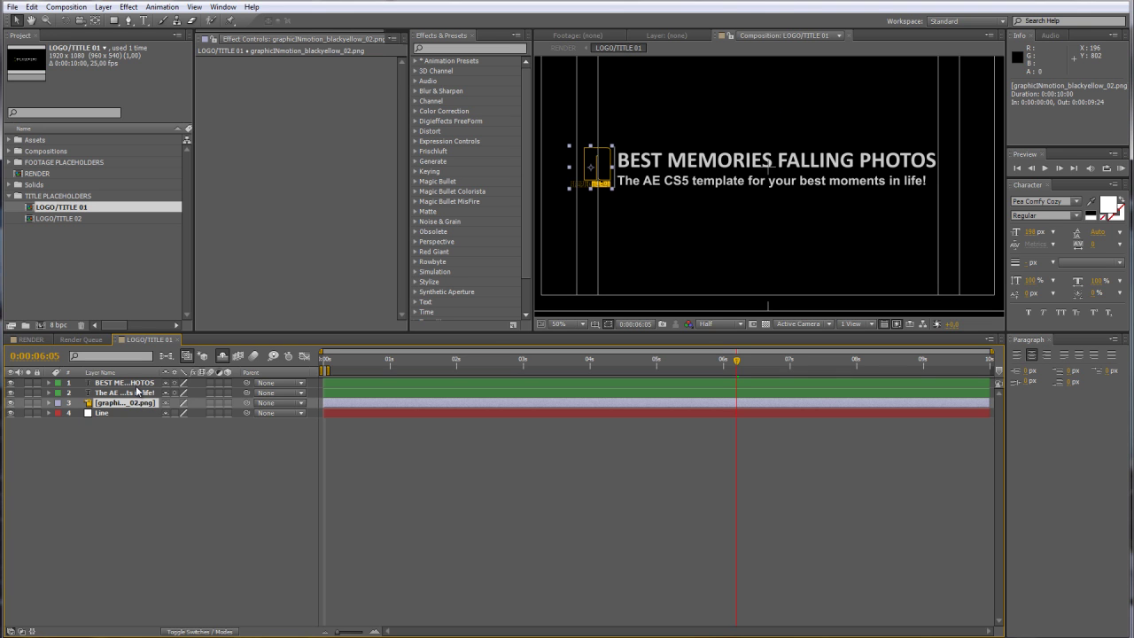
- Replace the headline text of the first layer with "MY JOURNEY TO BRAZIL 2009"
click(138, 384)
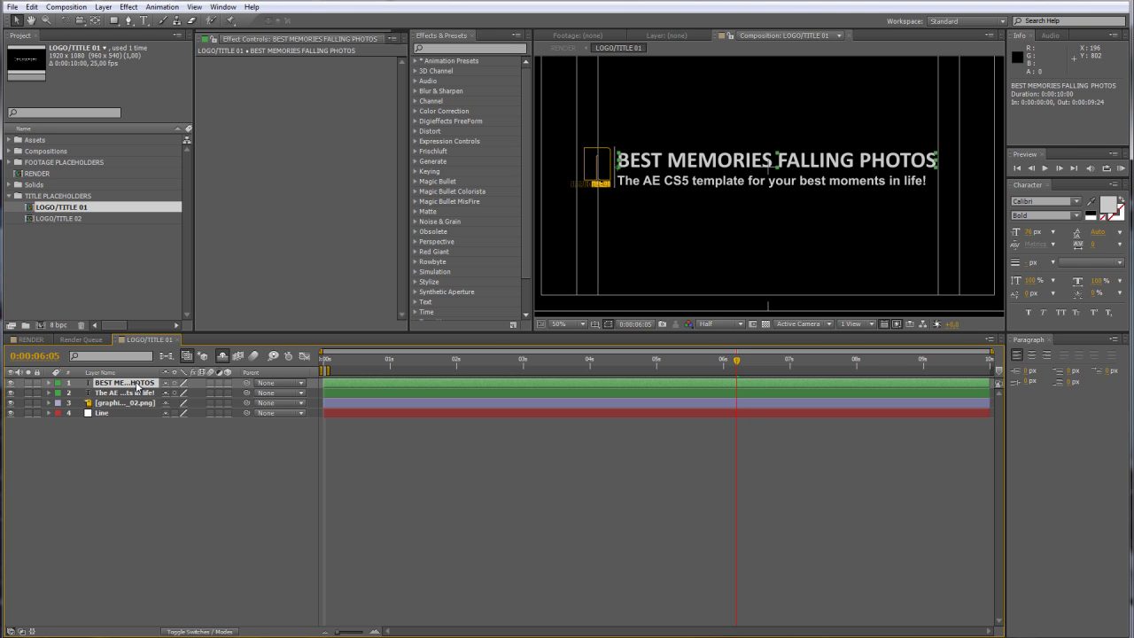
double_click(138, 385)
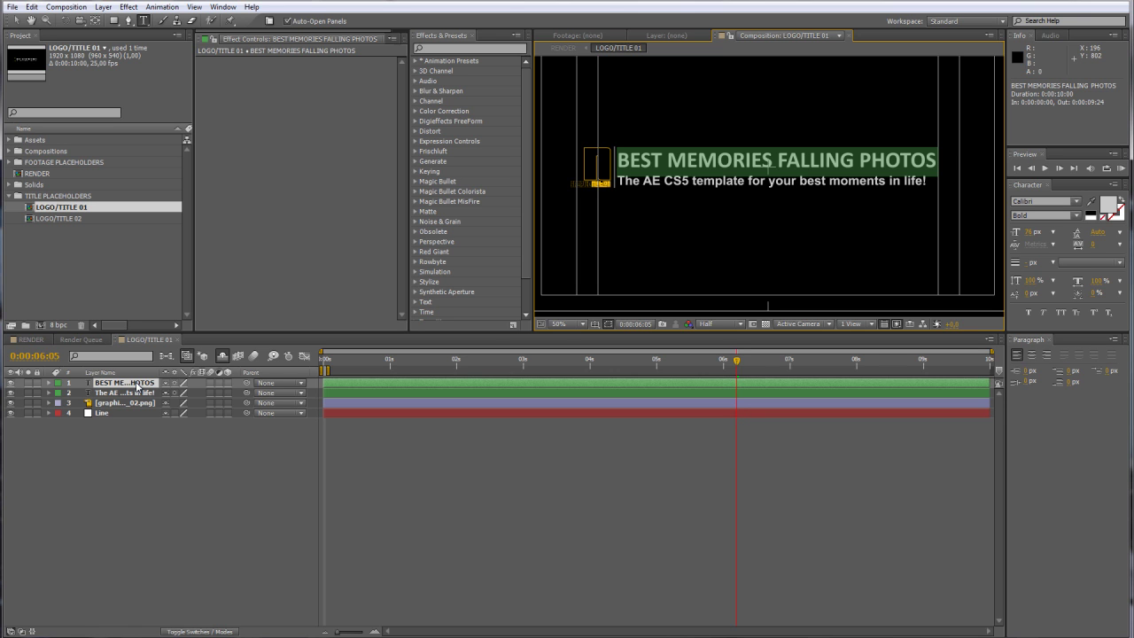
text(M)
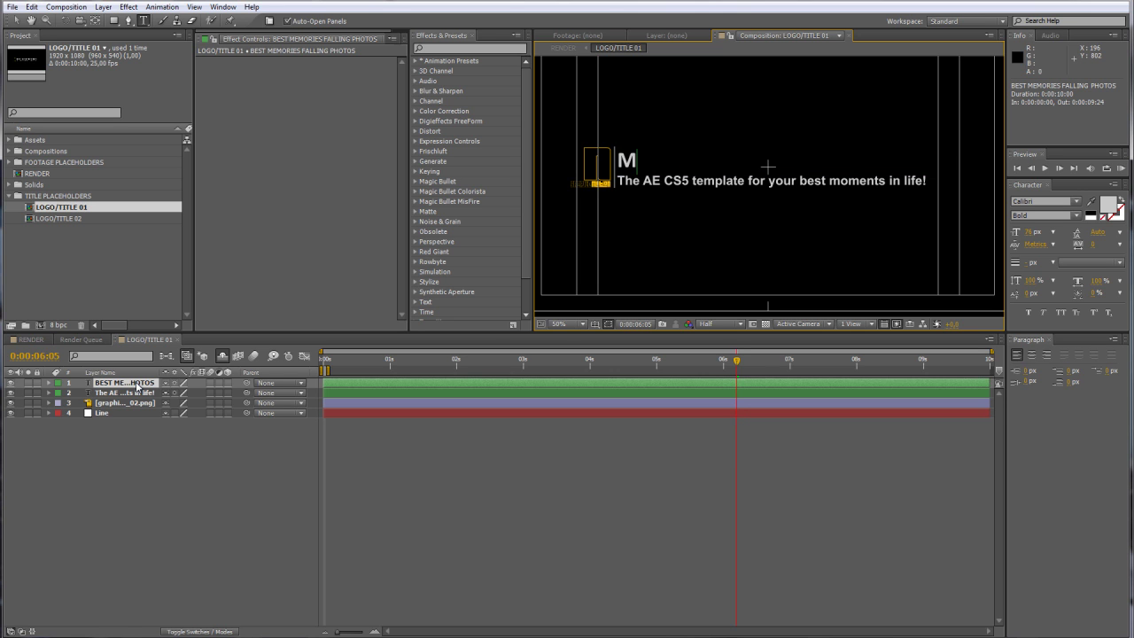
text(YY)
key(BackSpace)
text(JOURNEY TO)
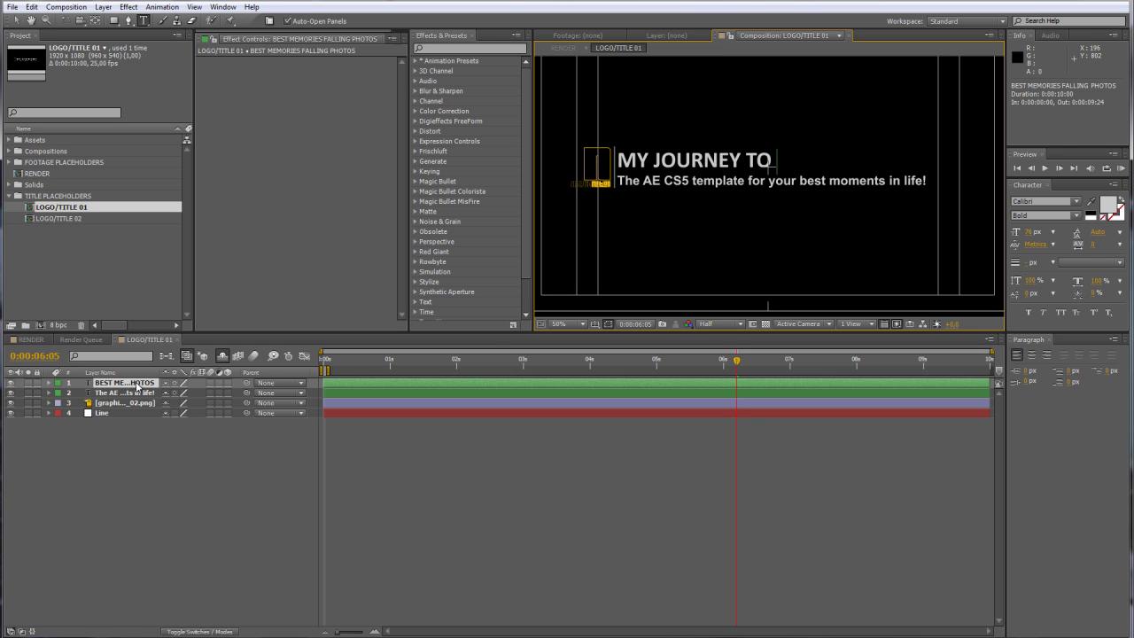
text( BRAZIL 2009)
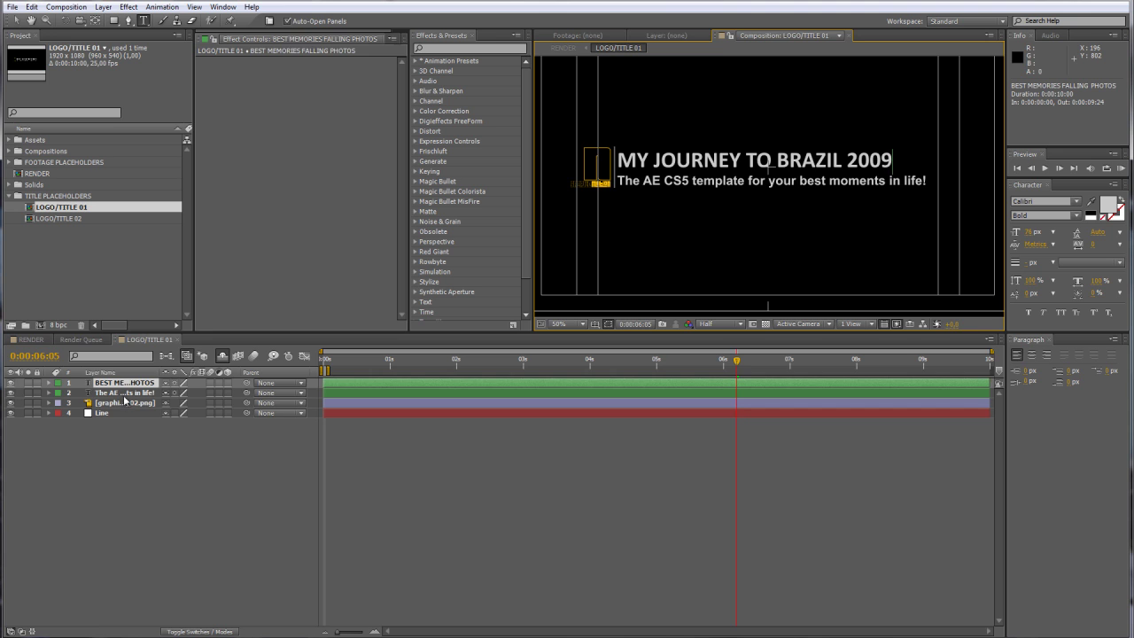
- Replace the subtitle text with "Salvador da Bahia - Morro De Sao Paolo - Rio de Janeiro"
click(124, 395)
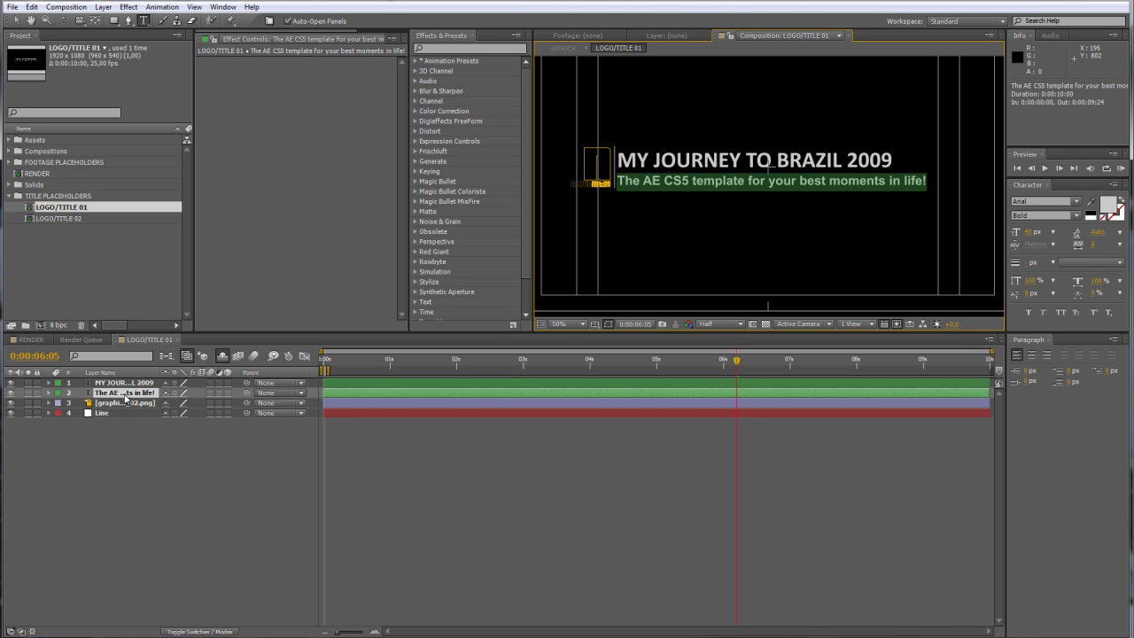
text(Salva)
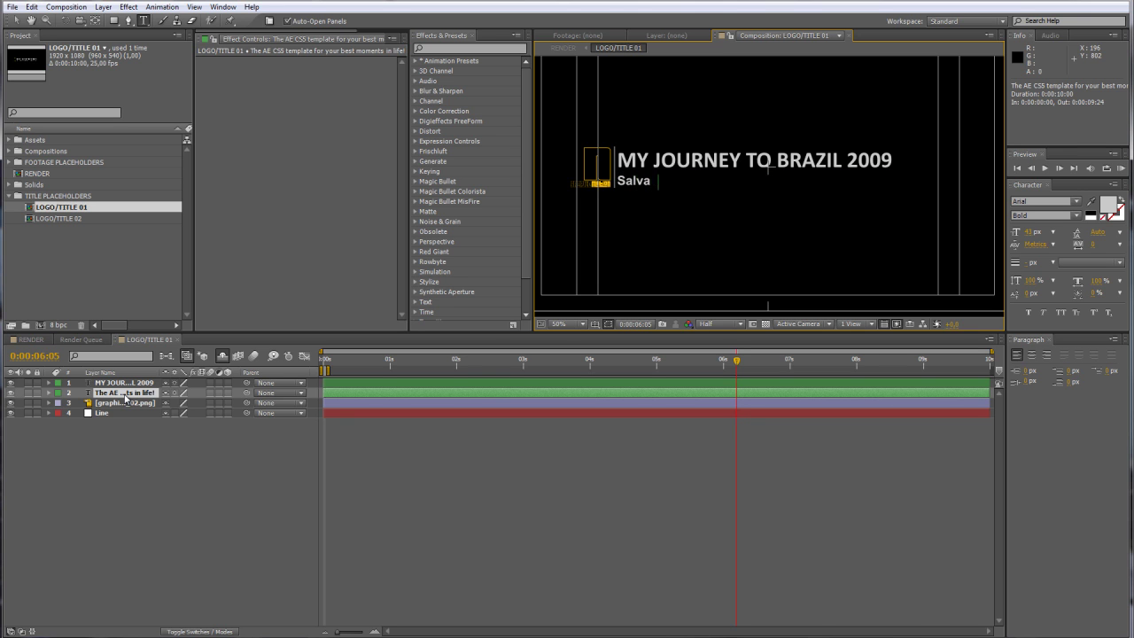
text(dor da Bahia - Morro De)
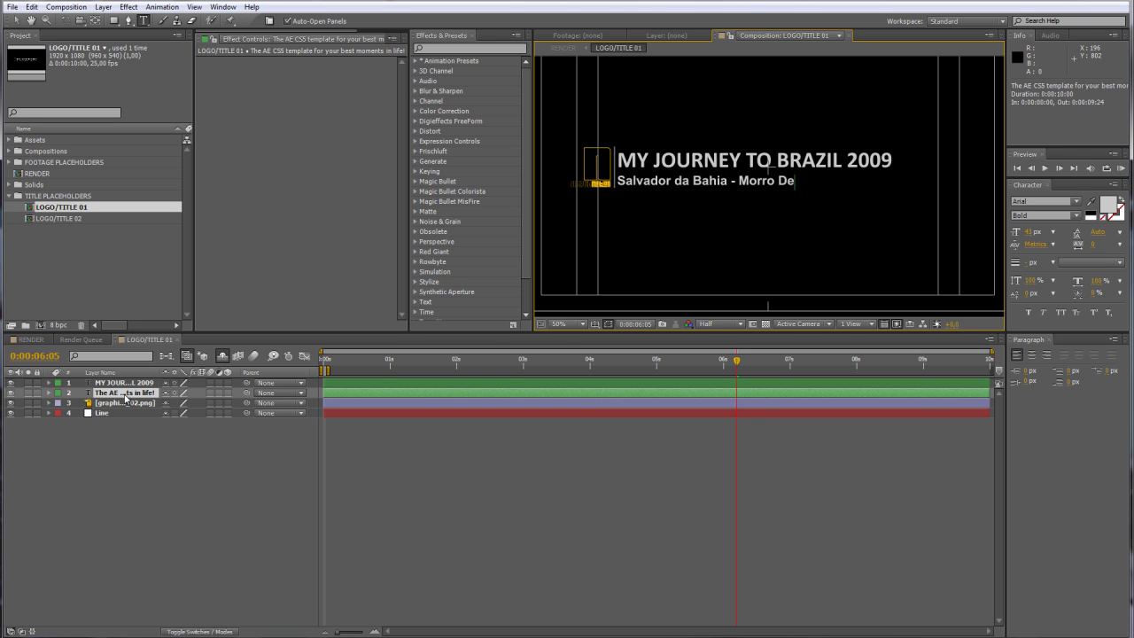
text( Sao Paolo - Rio de)
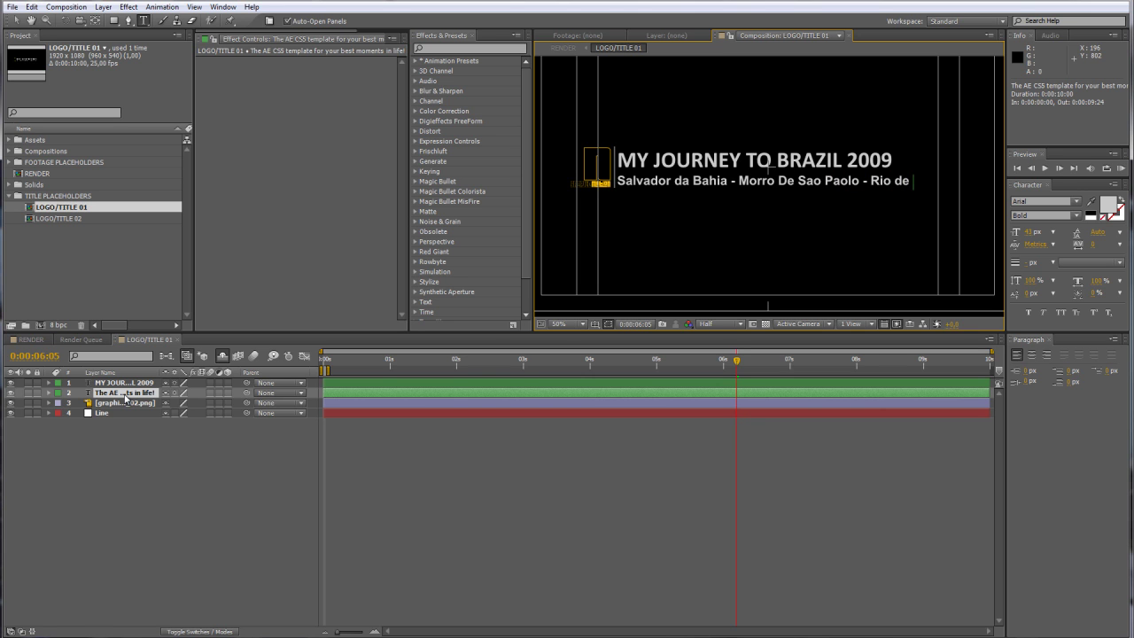
text( Janeiro)
- Enlarge the headline's font size until the headline is as wide as the subtitle beneath it
drag(618, 181, 960, 182)
drag(1030, 232, 1029, 233)
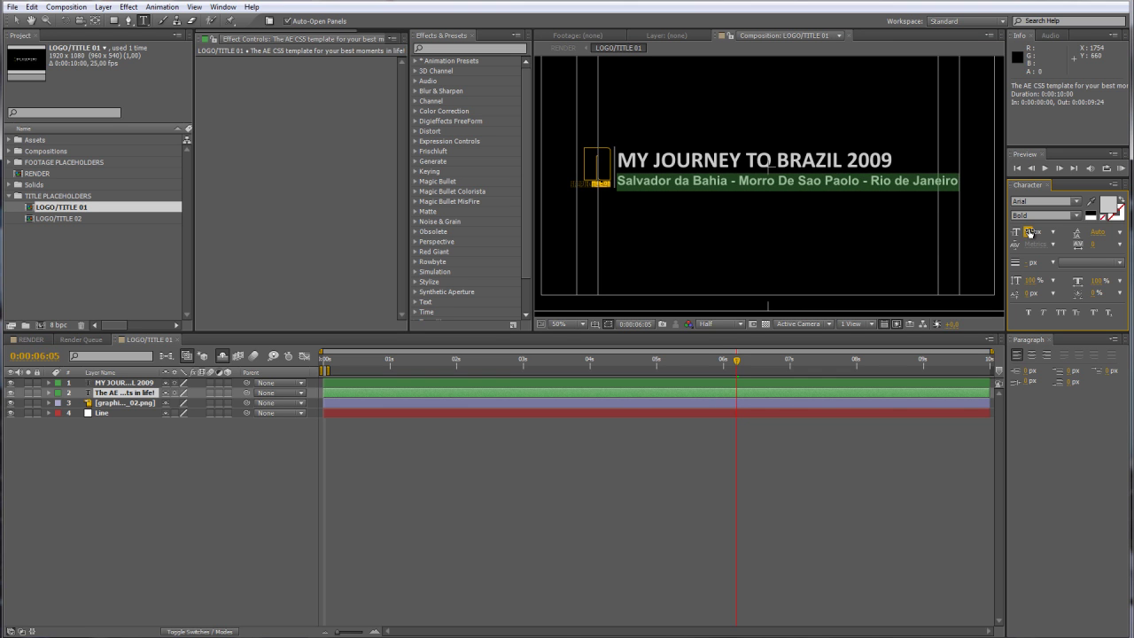
click(126, 383)
drag(1029, 232, 1043, 231)
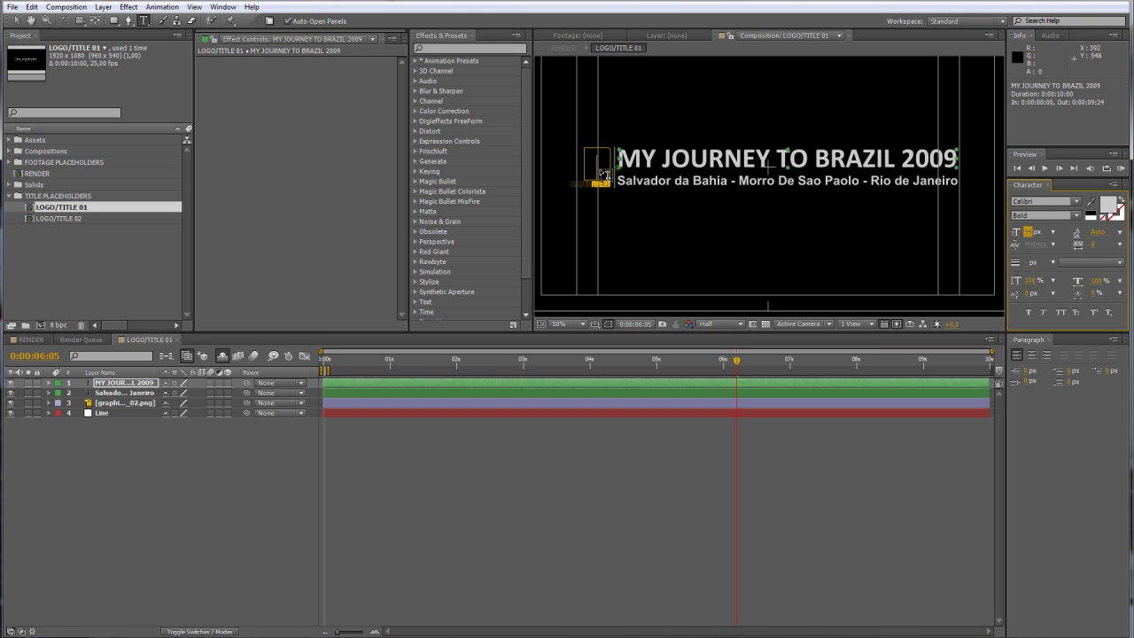
- Import the photo DSCI0009.JPG from the subfolder of 2009-03-22 Brasil 2009 as a replacement for the logo
click(105, 430)
click(124, 403)
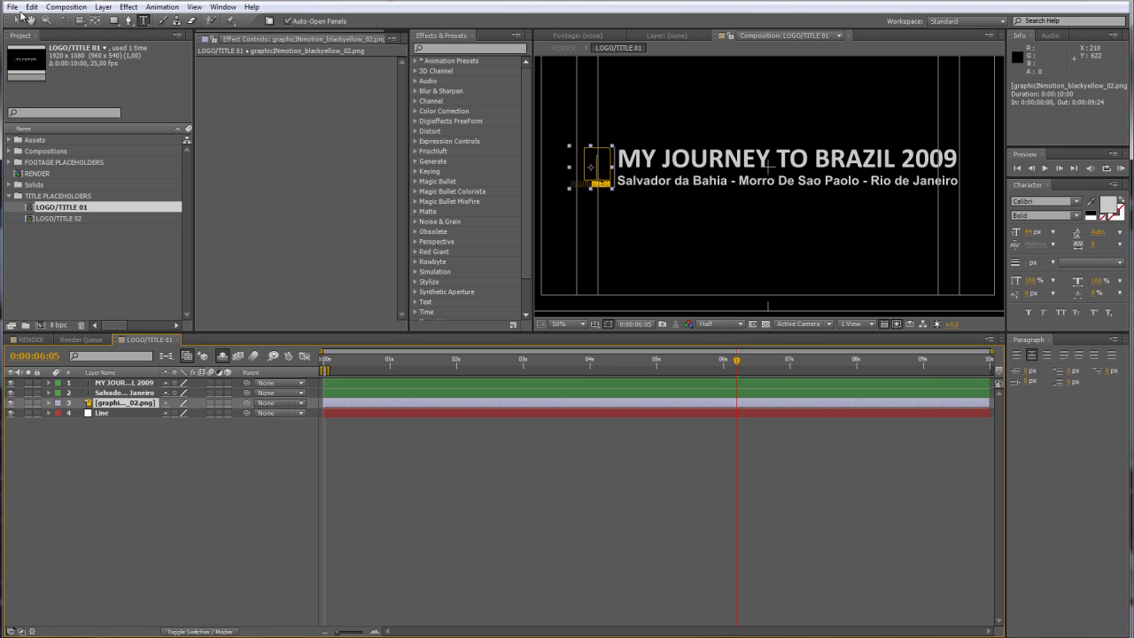
click(15, 8)
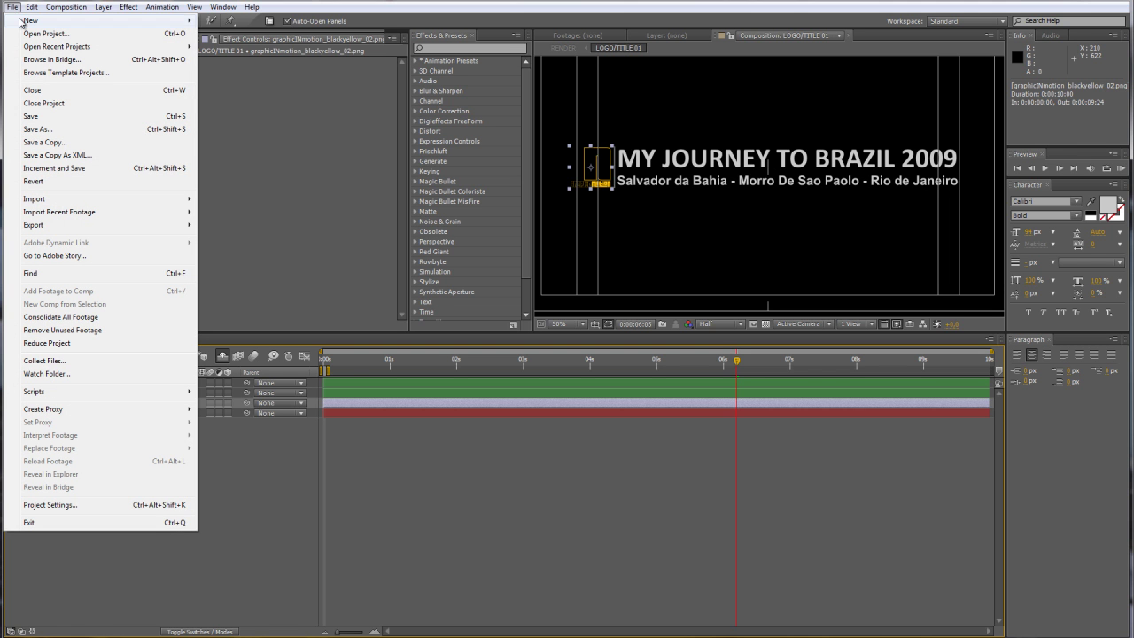
mouse_move(60, 202)
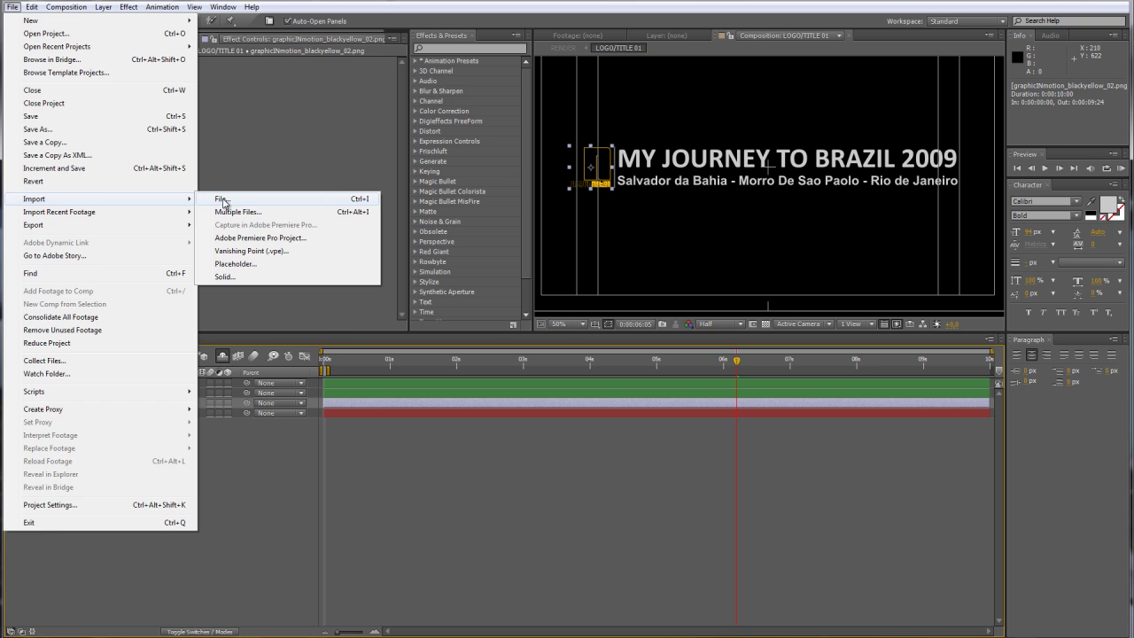
click(224, 203)
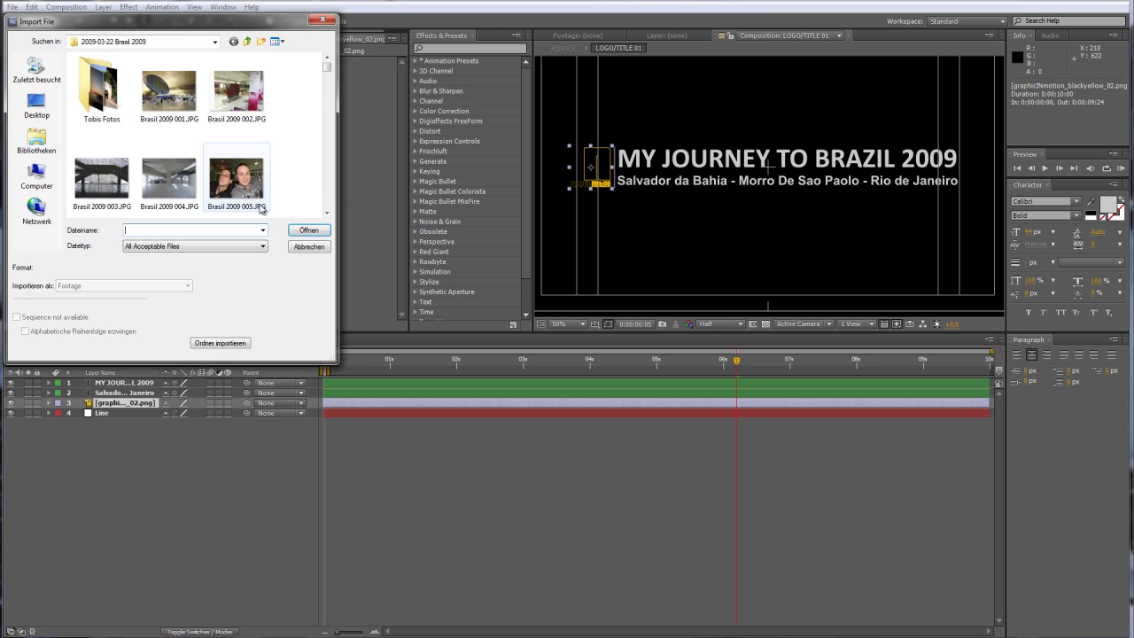
double_click(124, 111)
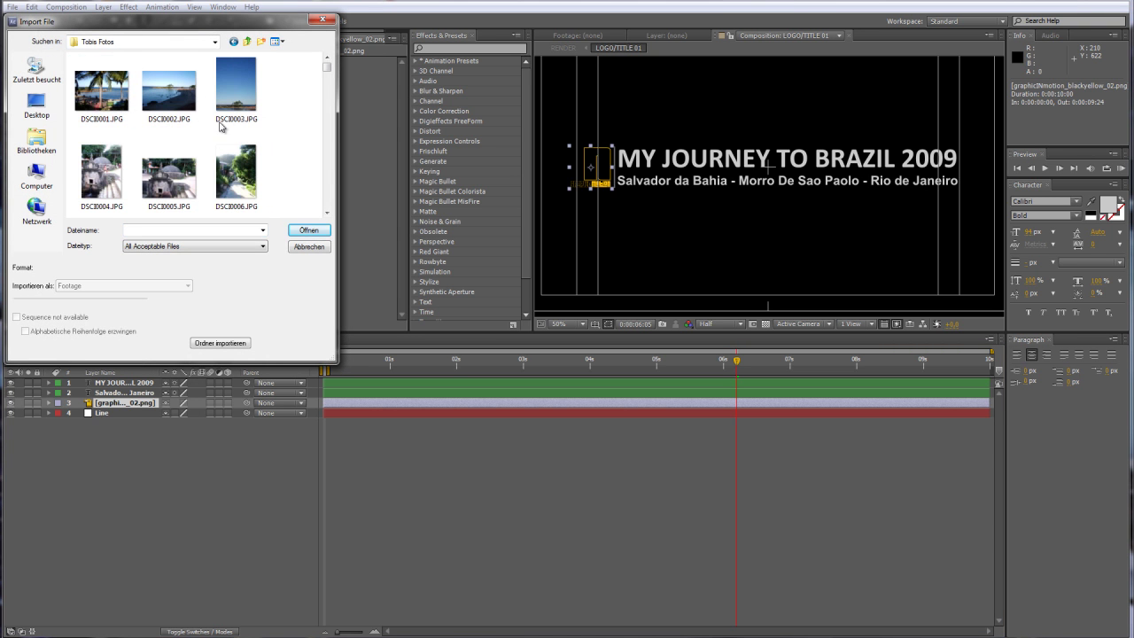
scroll(278, 139, down, 1)
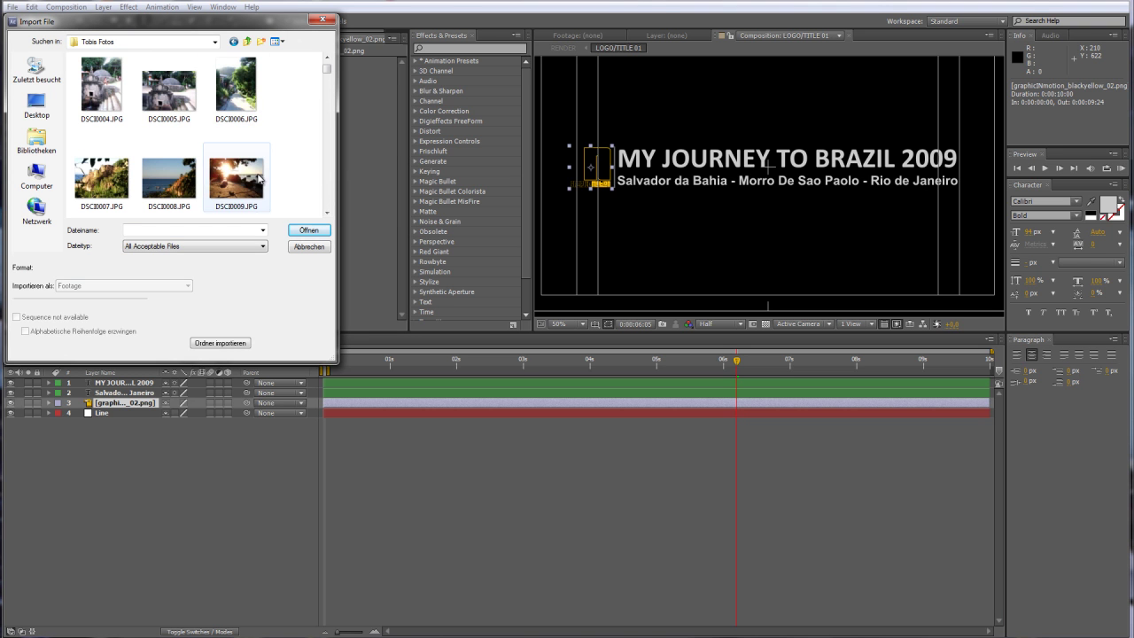
click(260, 179)
click(308, 229)
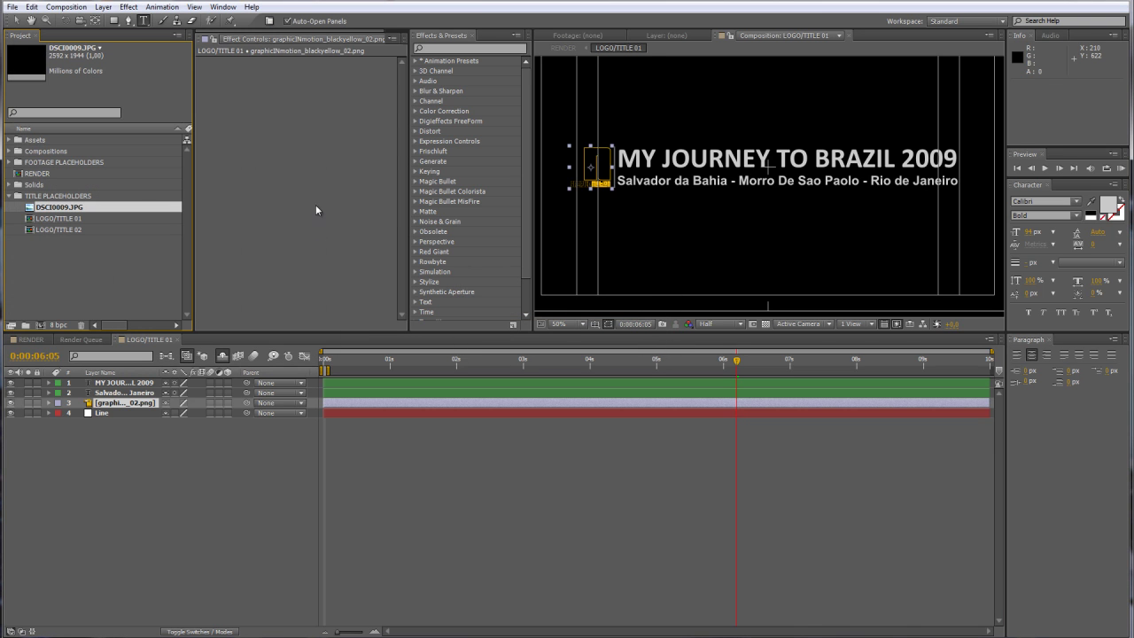
- Add DSCI0009.JPG to the composition directly above the logo layer and scale it down to 7%
drag(28, 208, 87, 407)
key(s)
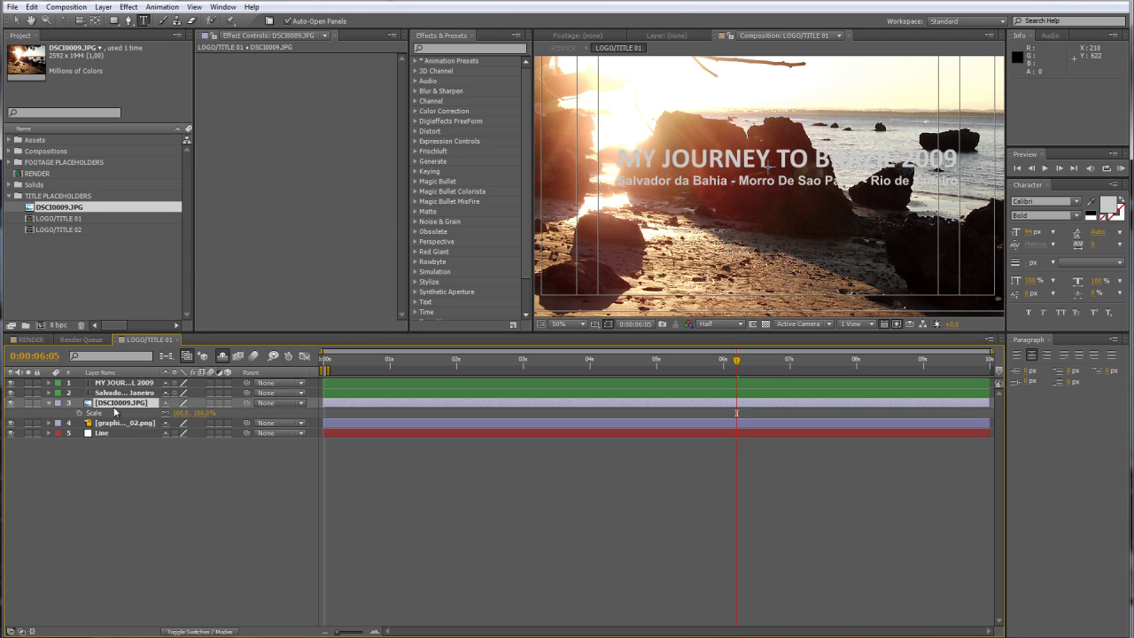
drag(179, 413, 120, 413)
key(Return)
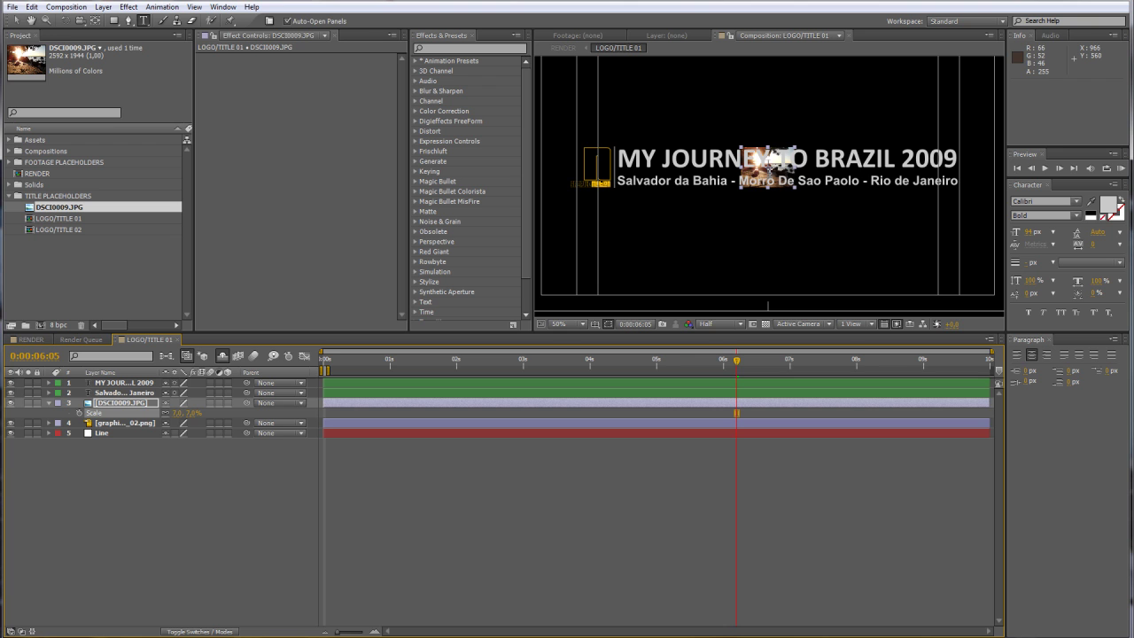
- Move the photo over the old logo beside the titles and set its scale to 6%
drag(775, 177, 594, 175)
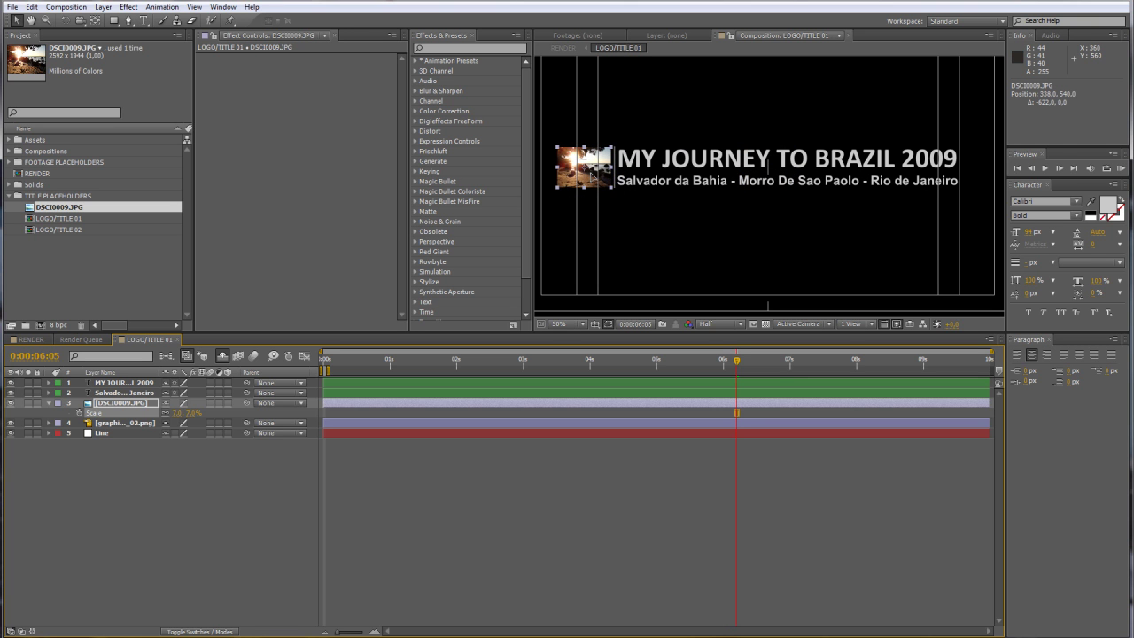
click(177, 412)
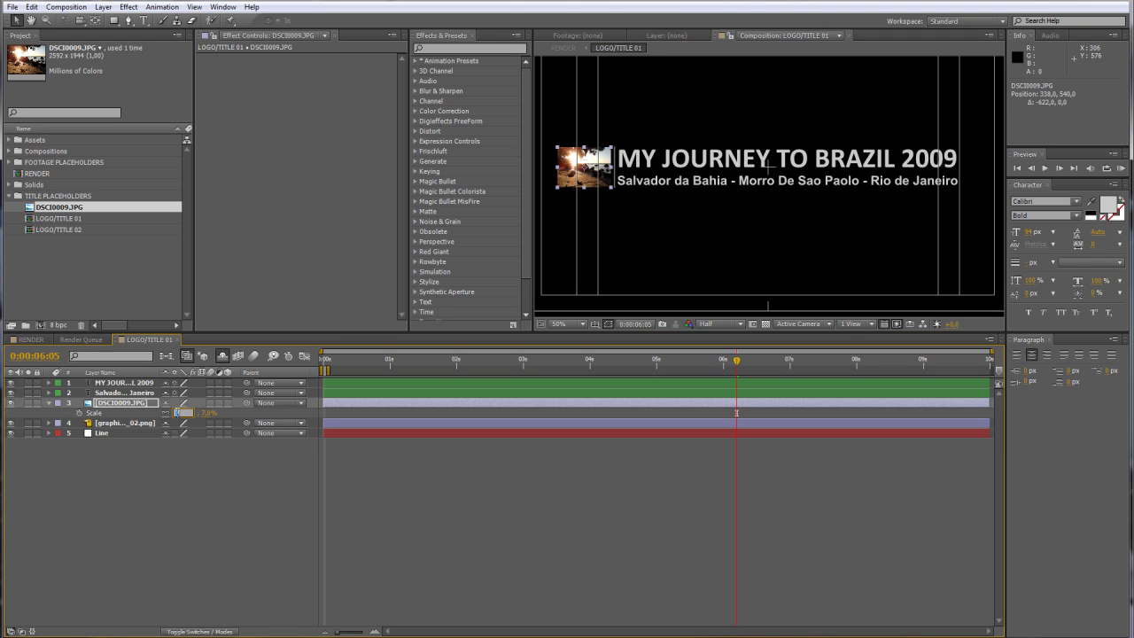
text(5)
key(Return)
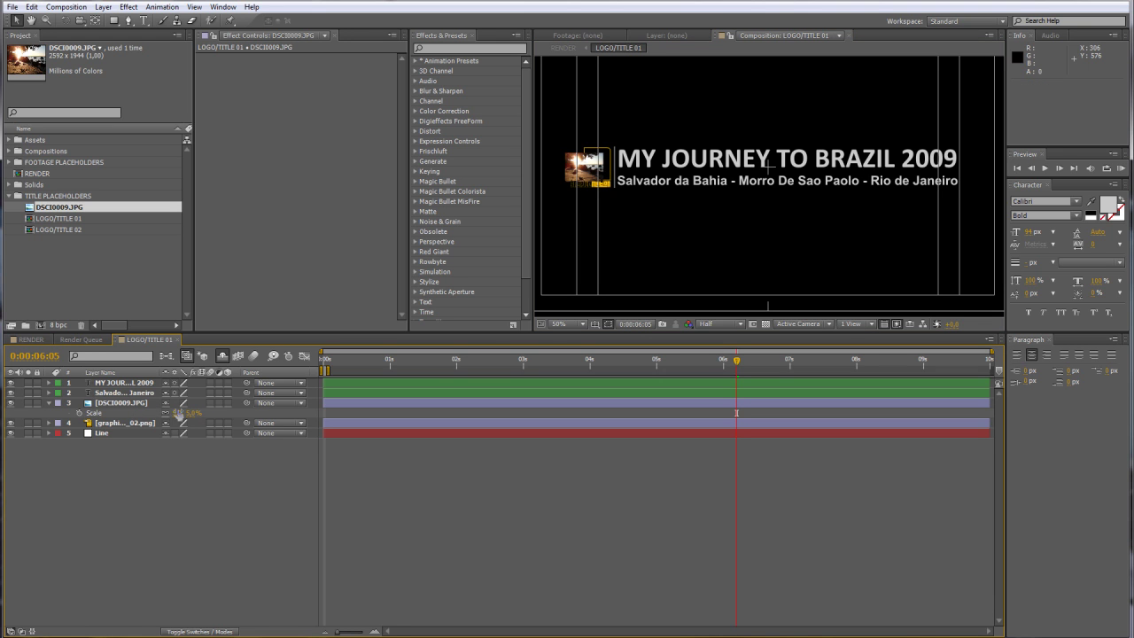
click(131, 506)
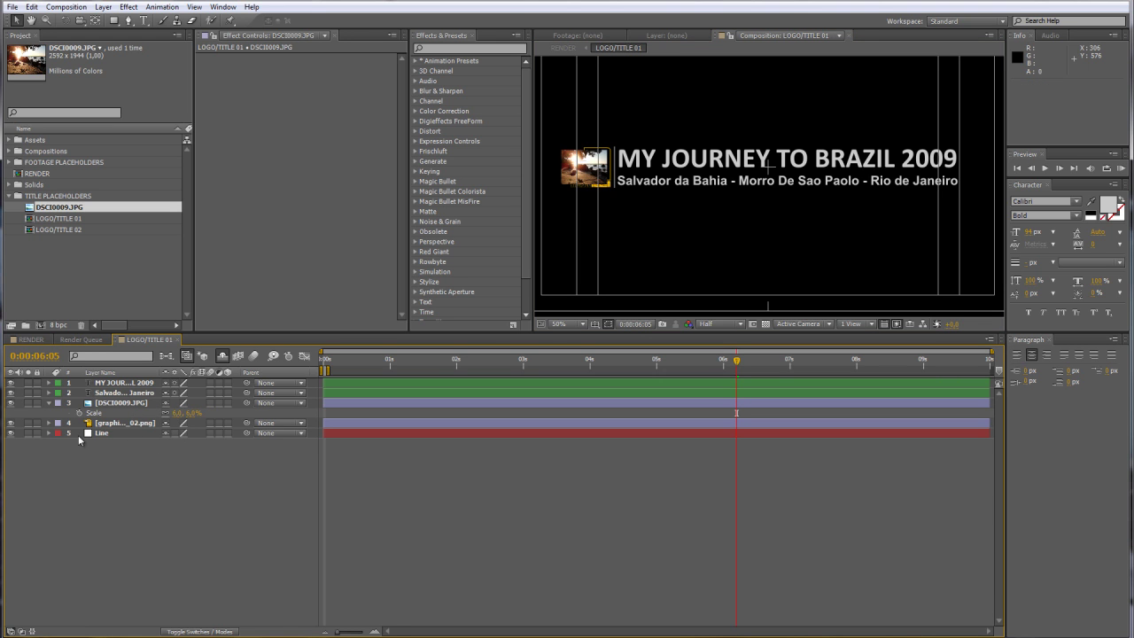
- Hide the old logo layer and nudge the photo to position 340, 540
click(112, 404)
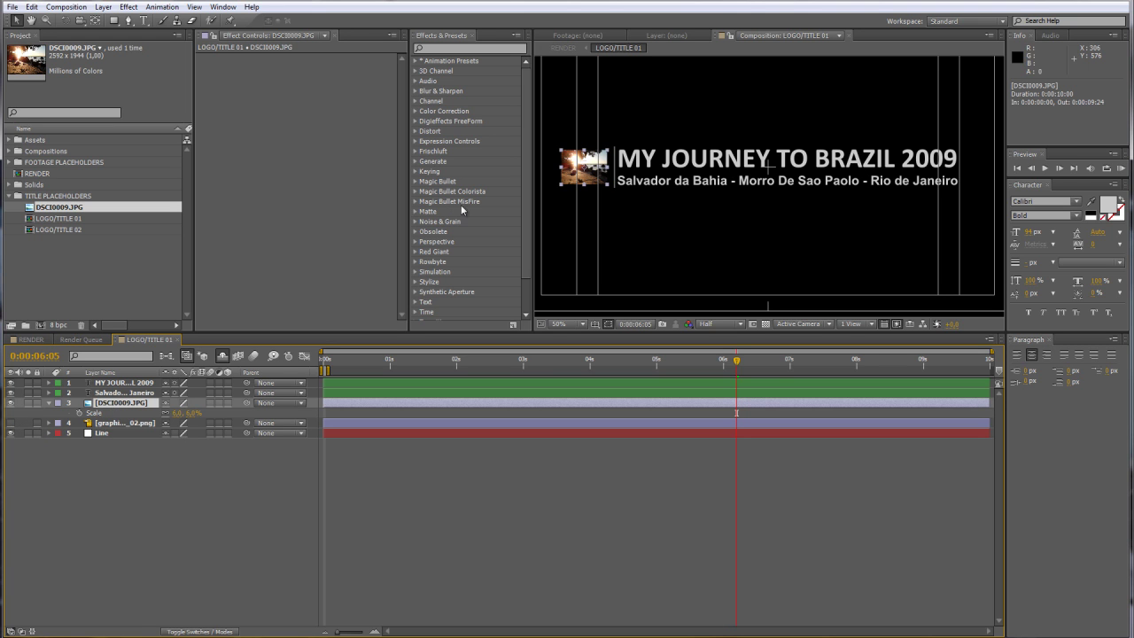
drag(590, 165, 591, 163)
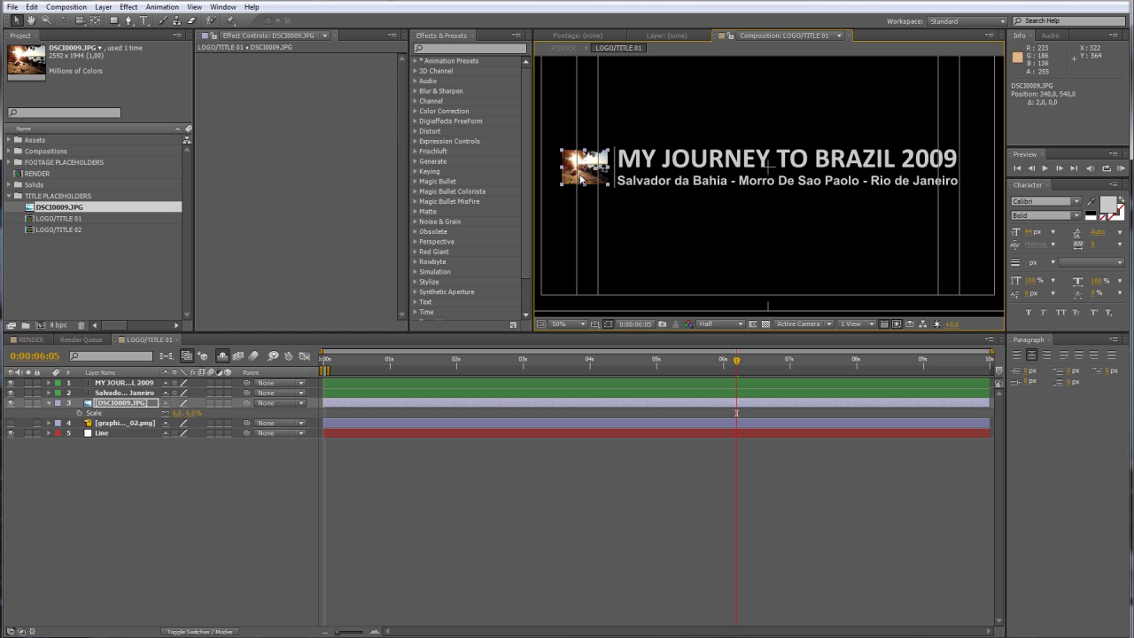
- Check the closing title at 0:01:54:08 in the RENDER composition and open the LOGO/TITLE 02 composition
click(38, 339)
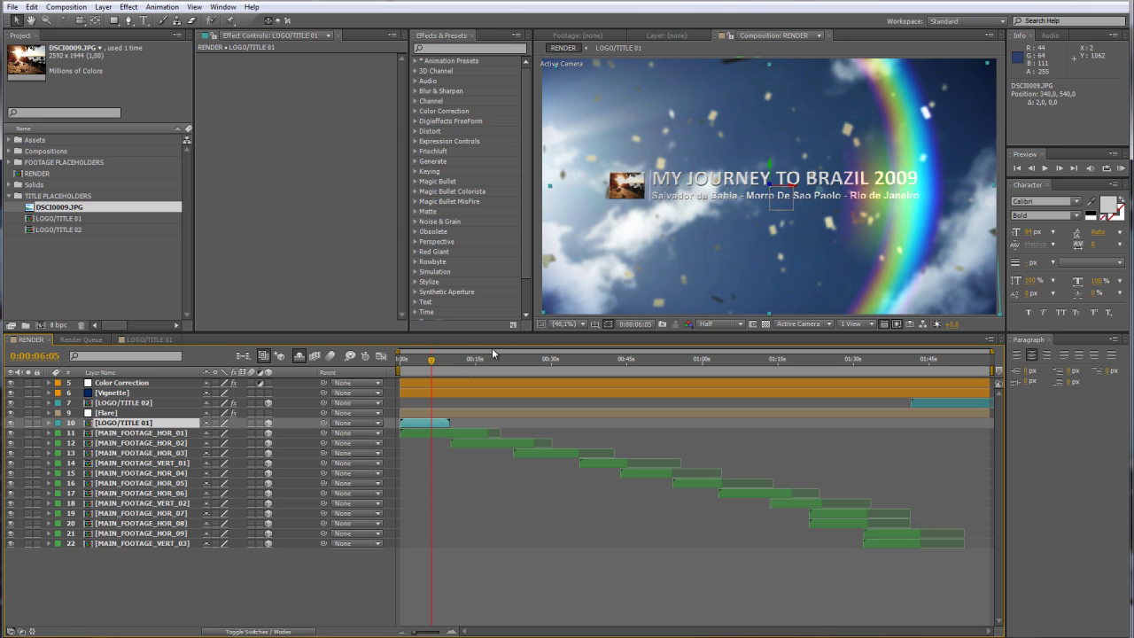
click(938, 362)
drag(947, 362, 977, 364)
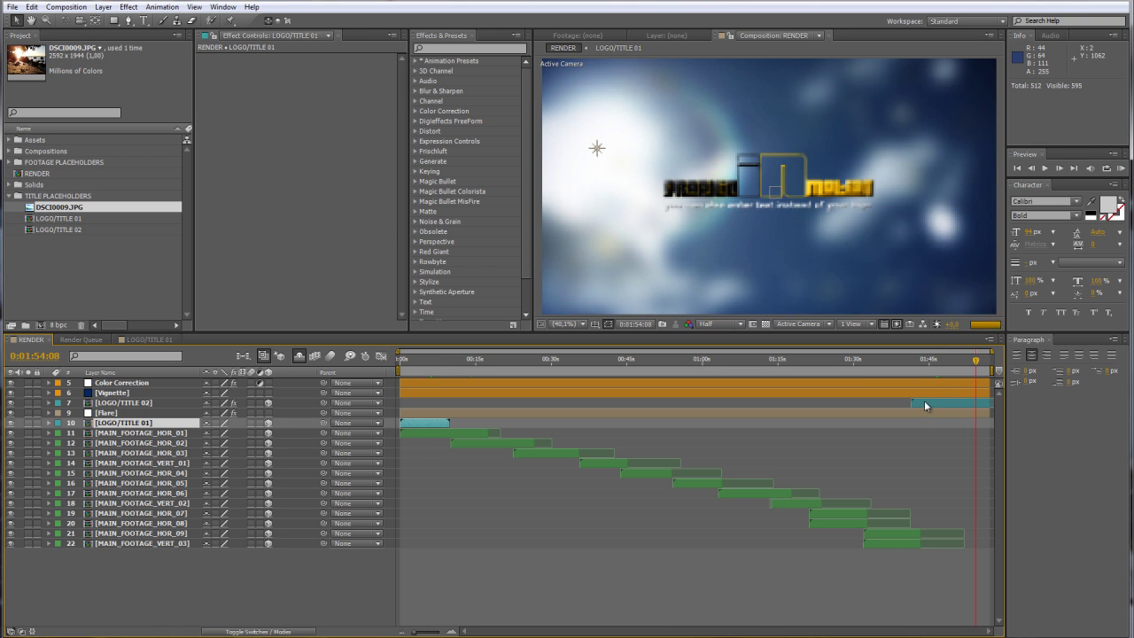
click(146, 404)
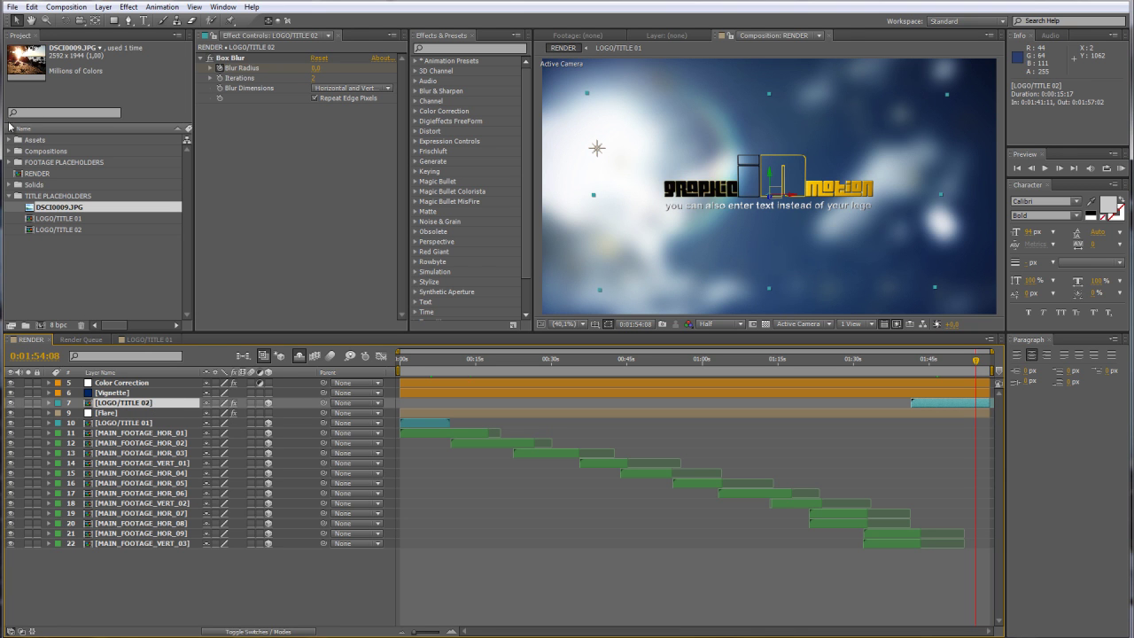
click(32, 231)
double_click(33, 231)
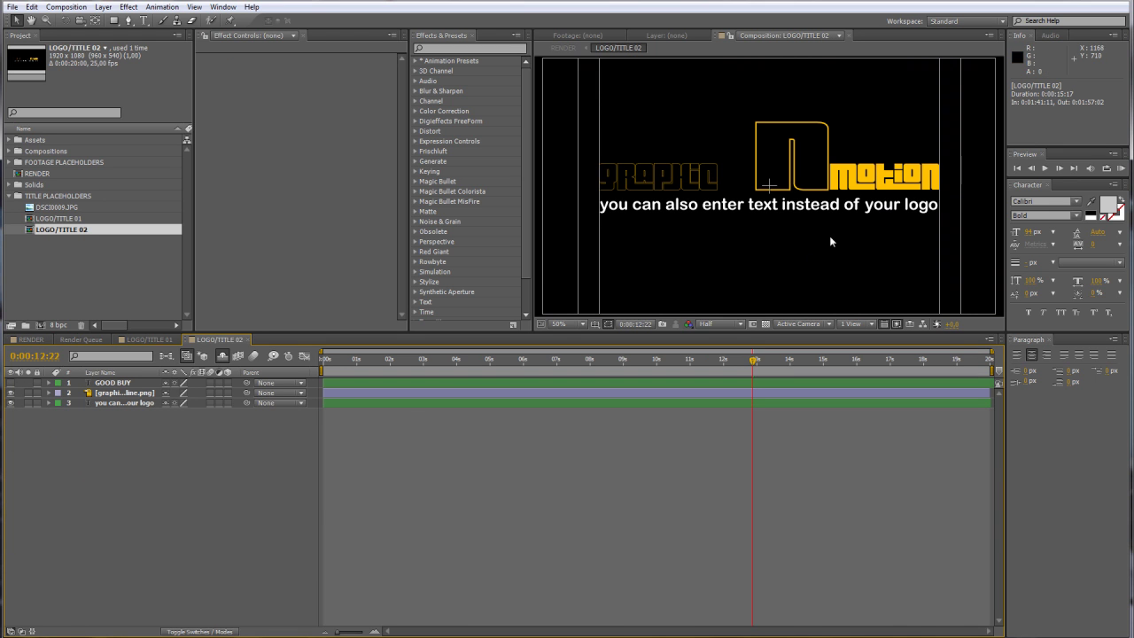
- Show the GOOD BUY text layer and hide the logo image layer in LOGO/TITLE 02
click(117, 394)
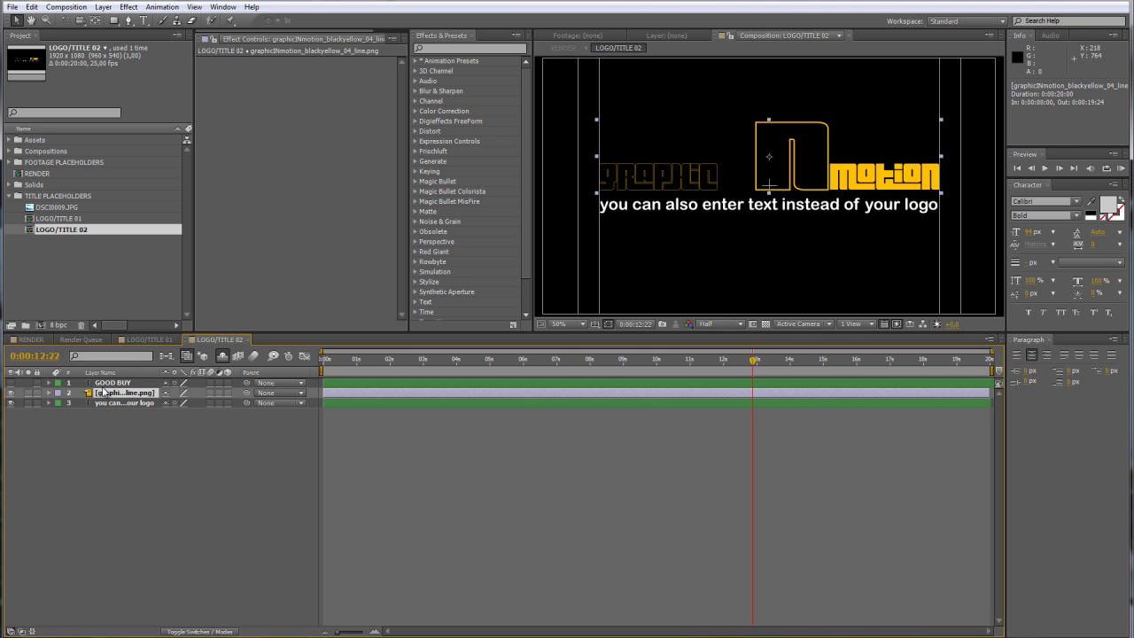
click(110, 383)
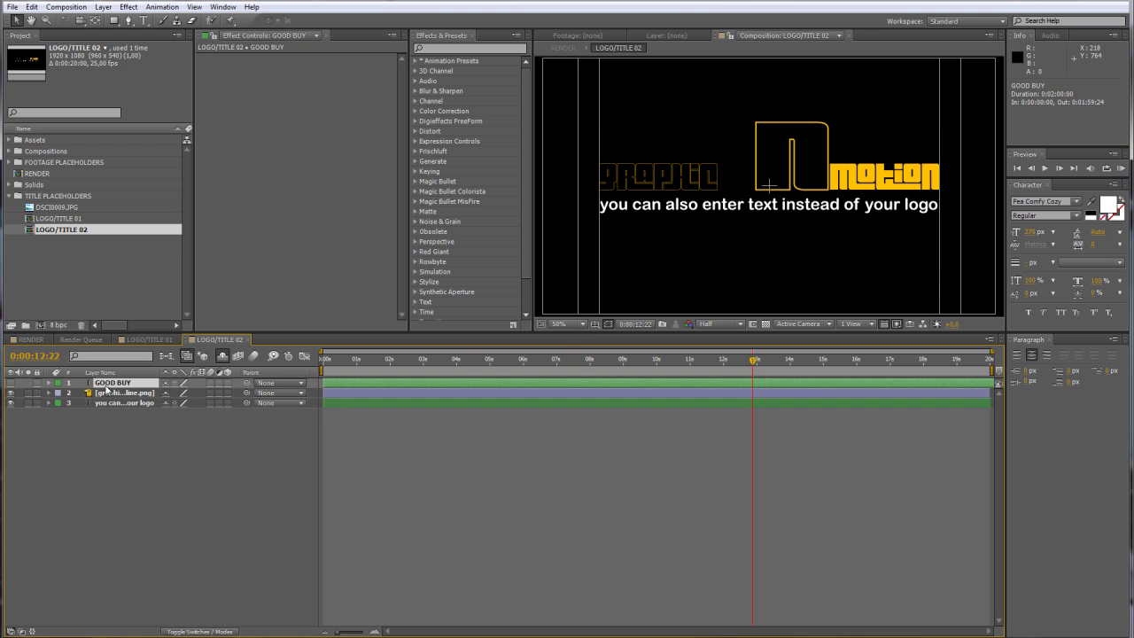
click(10, 383)
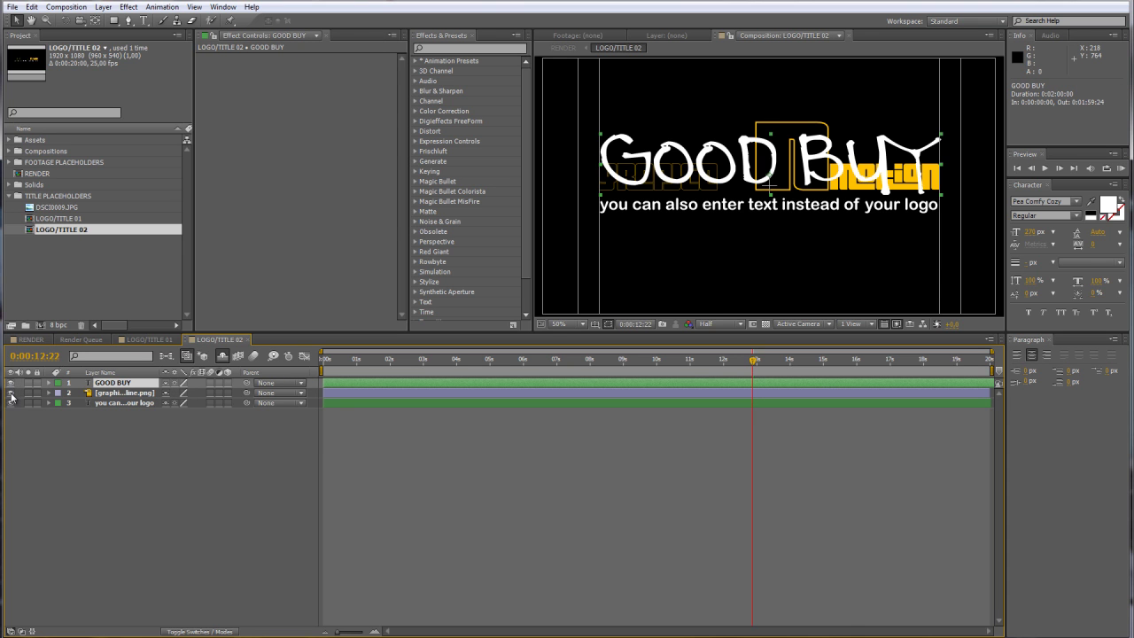
click(10, 393)
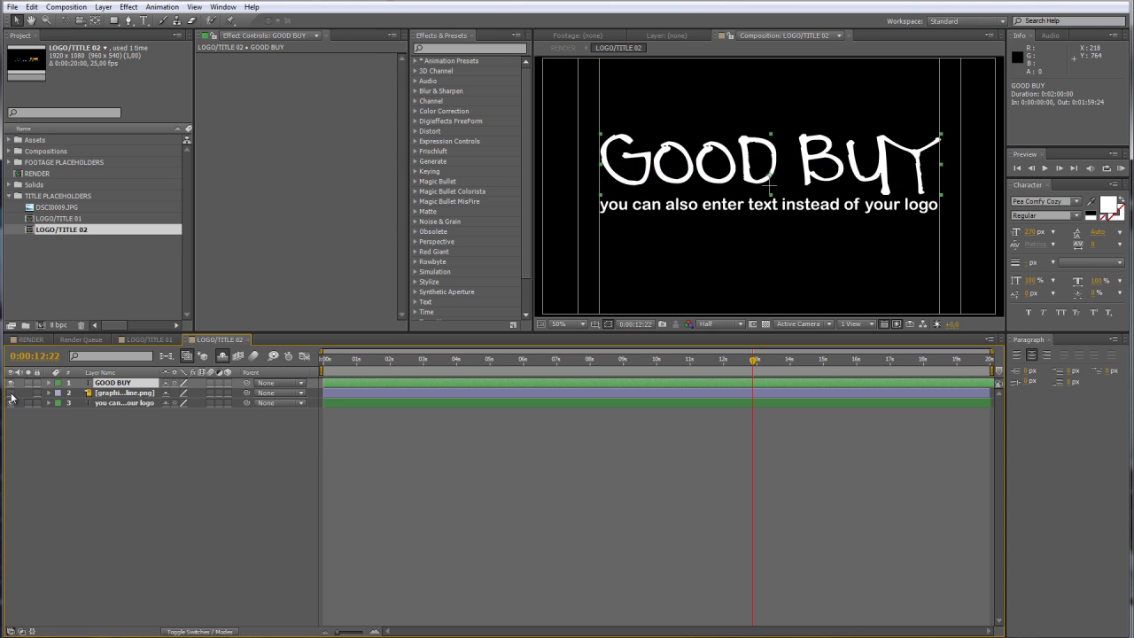
- Replace the GOOD BUY text with "THANKS !!!" and select the subtitle text layer below it
double_click(113, 383)
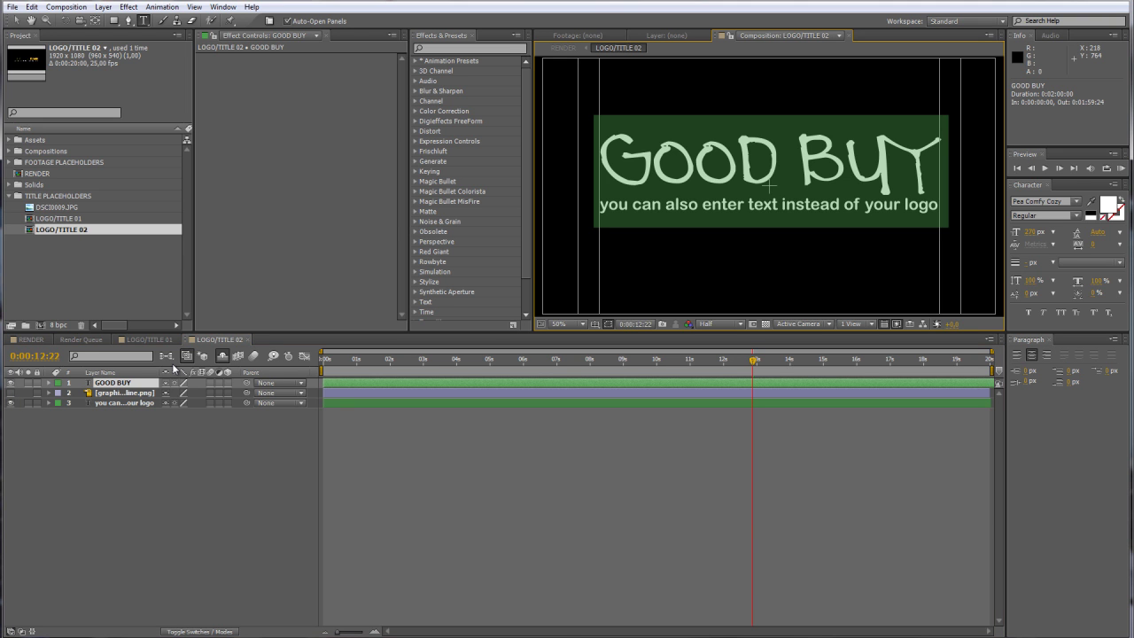
text(THANKS Y)
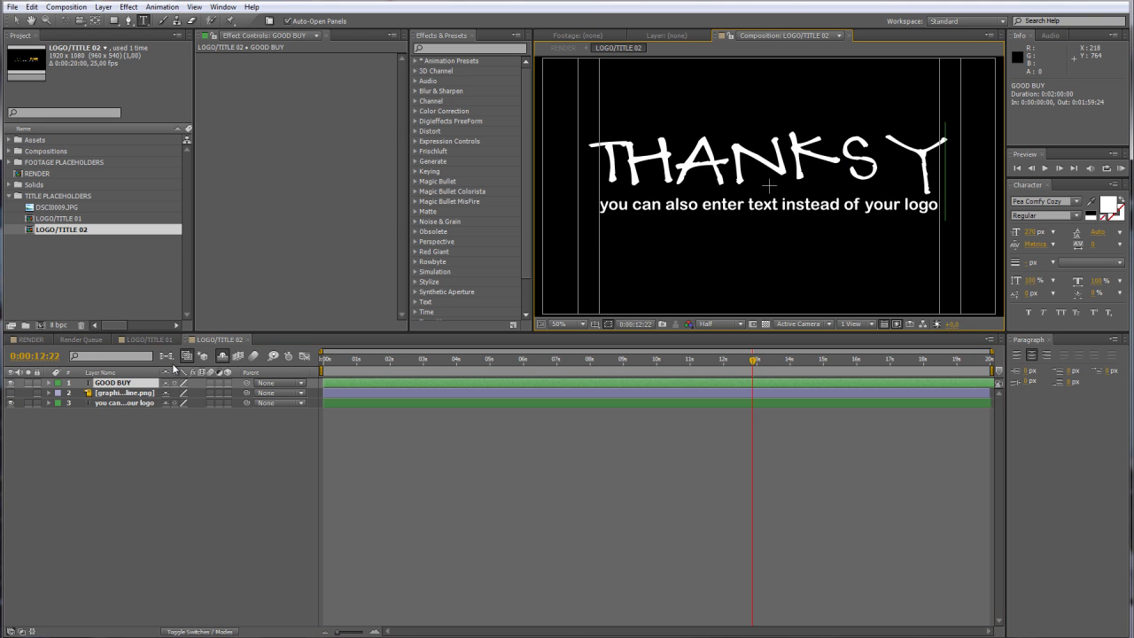
key(BackSpace)
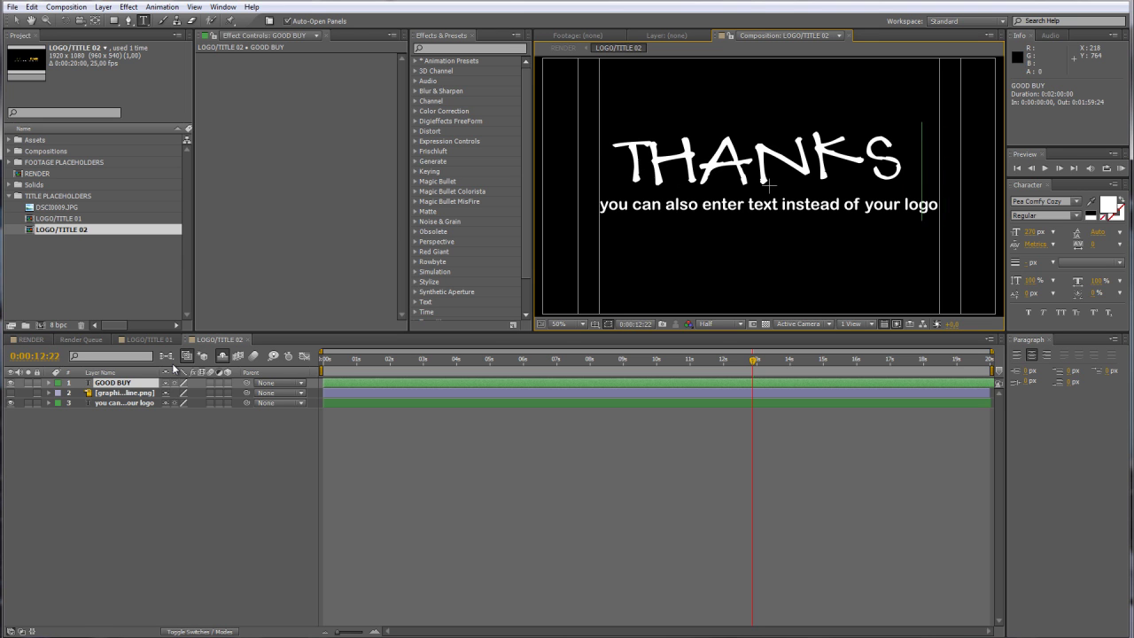
text(!!!!)
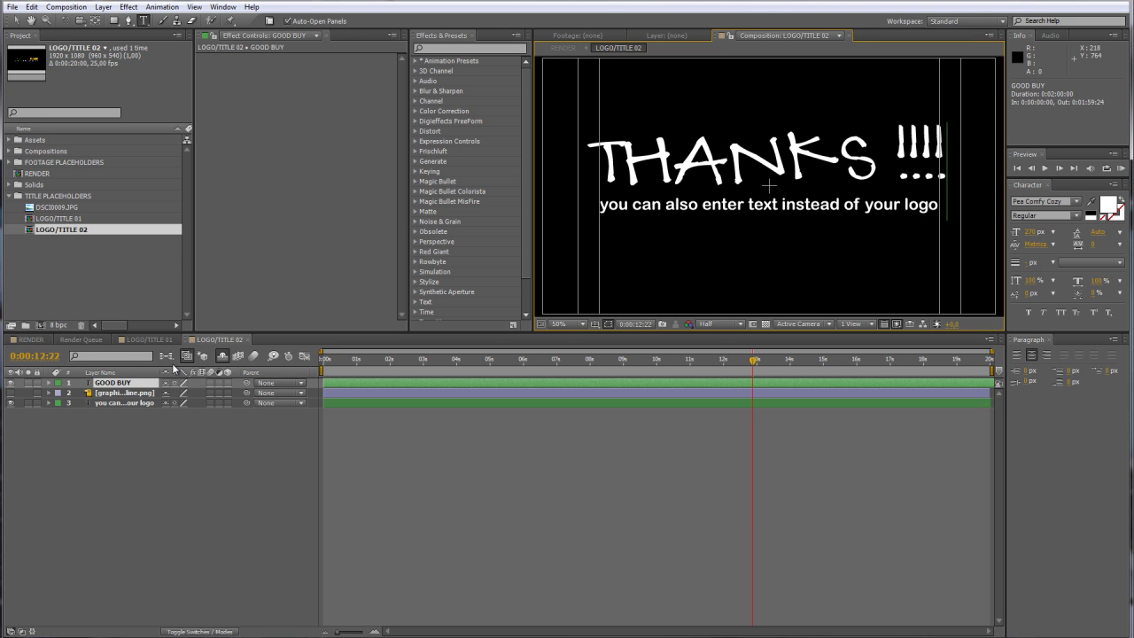
key(BackSpace)
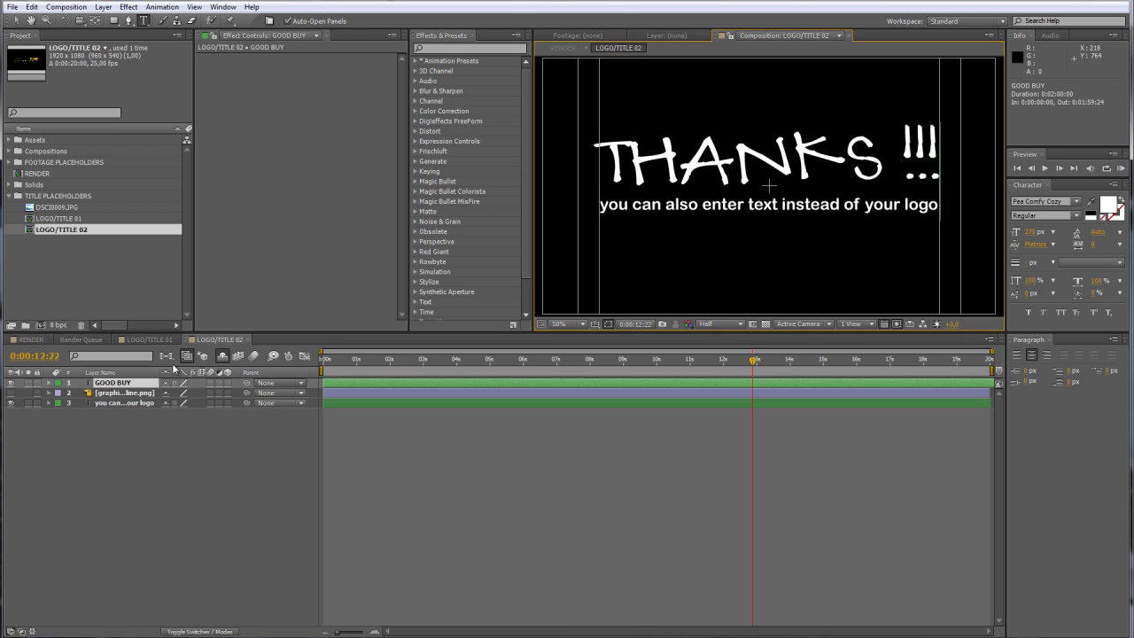
click(118, 403)
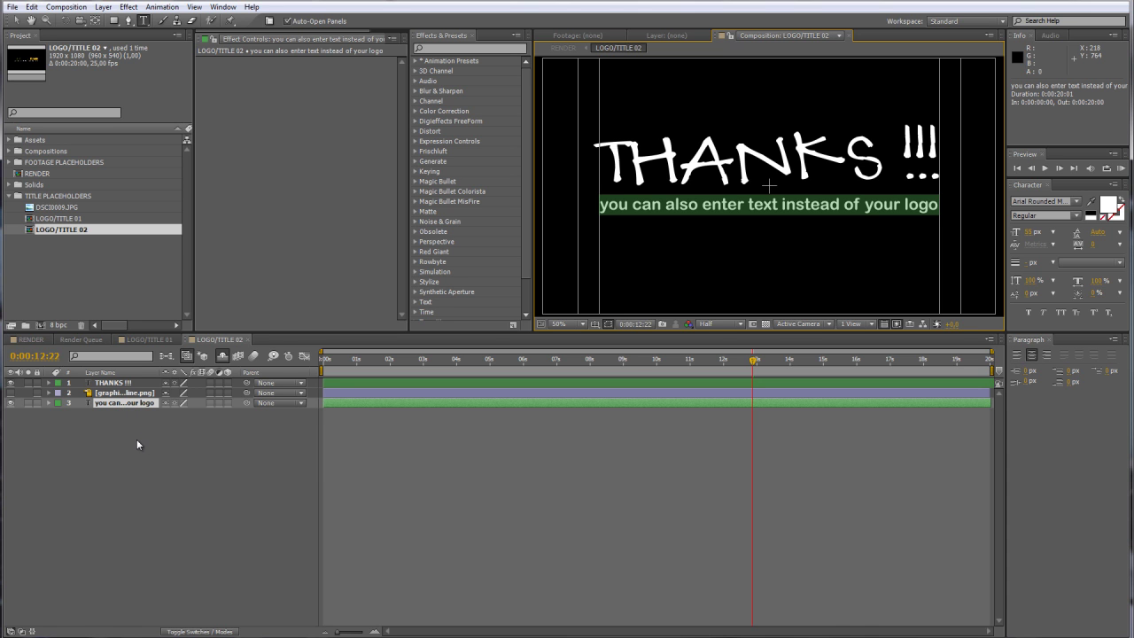
- Return to the RENDER composition and view the first photo placeholder at 0:00:13:00
click(34, 340)
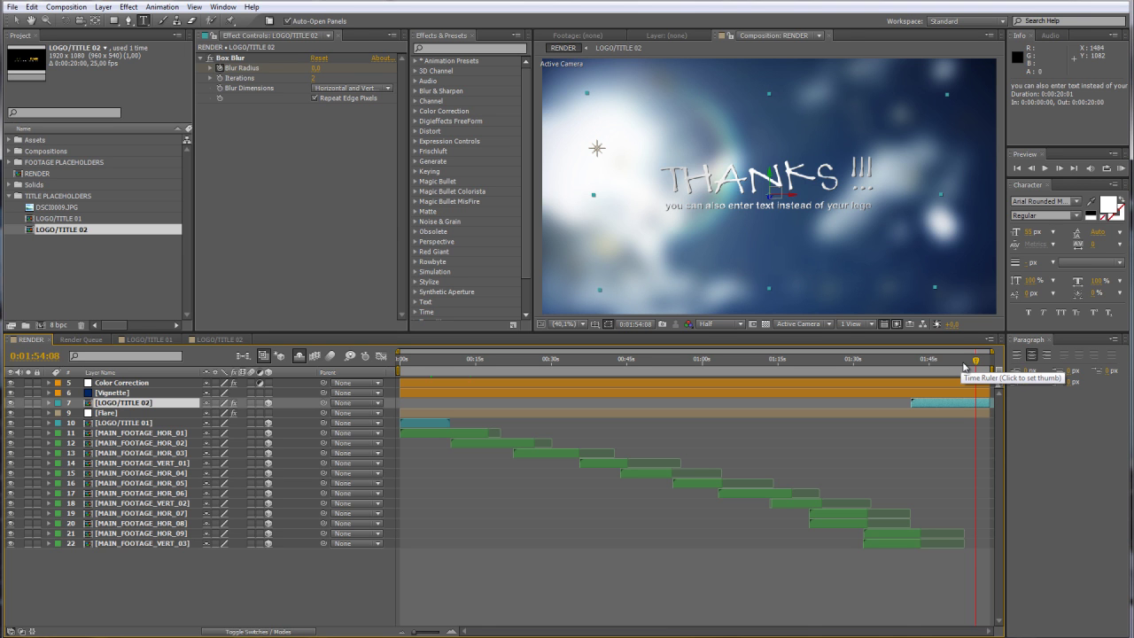
click(462, 364)
drag(463, 366, 466, 365)
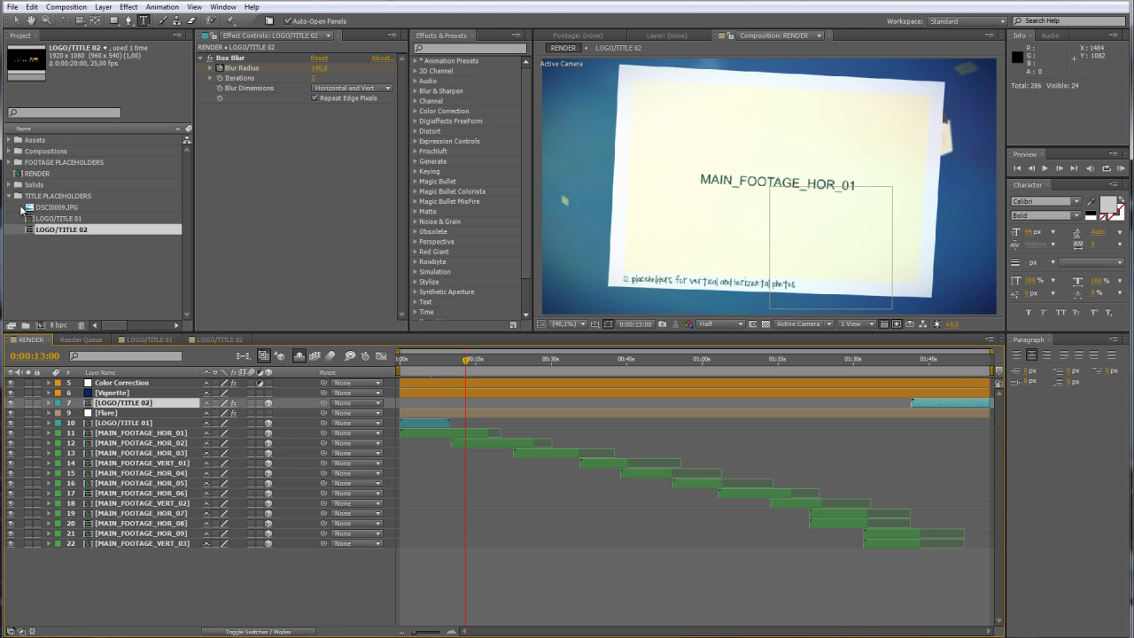
- Collapse the TITLE PLACEHOLDERS folder, expand FOOTAGE PLACEHOLDERS and look over its HORIZONTAL FOOTAGE and VERTICAL FOOTAGE subfolders
click(12, 197)
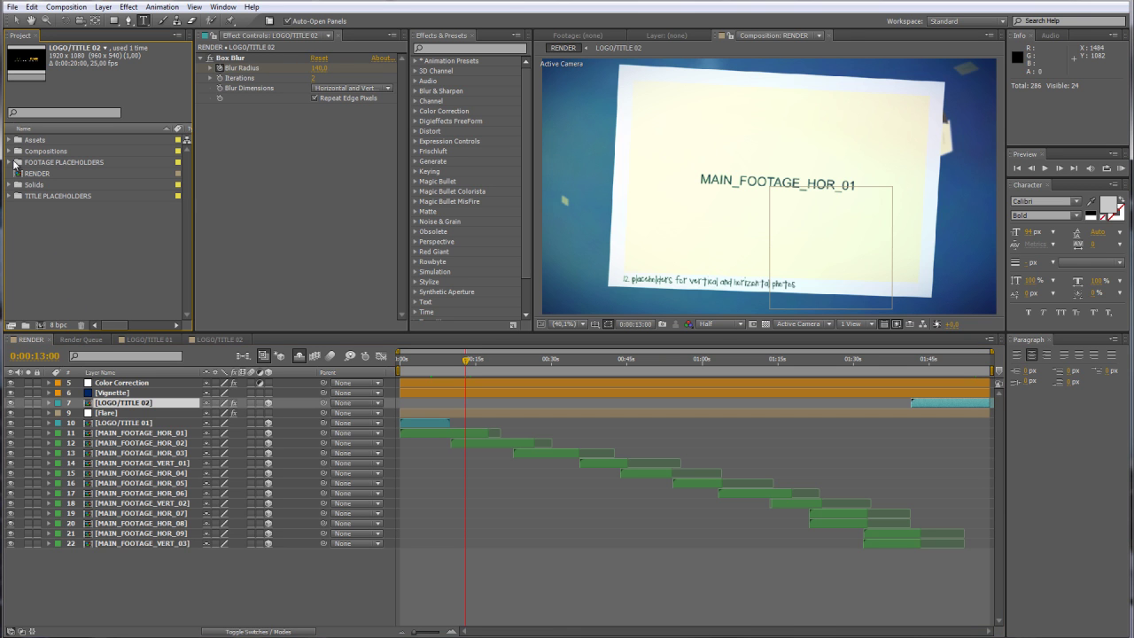
click(8, 163)
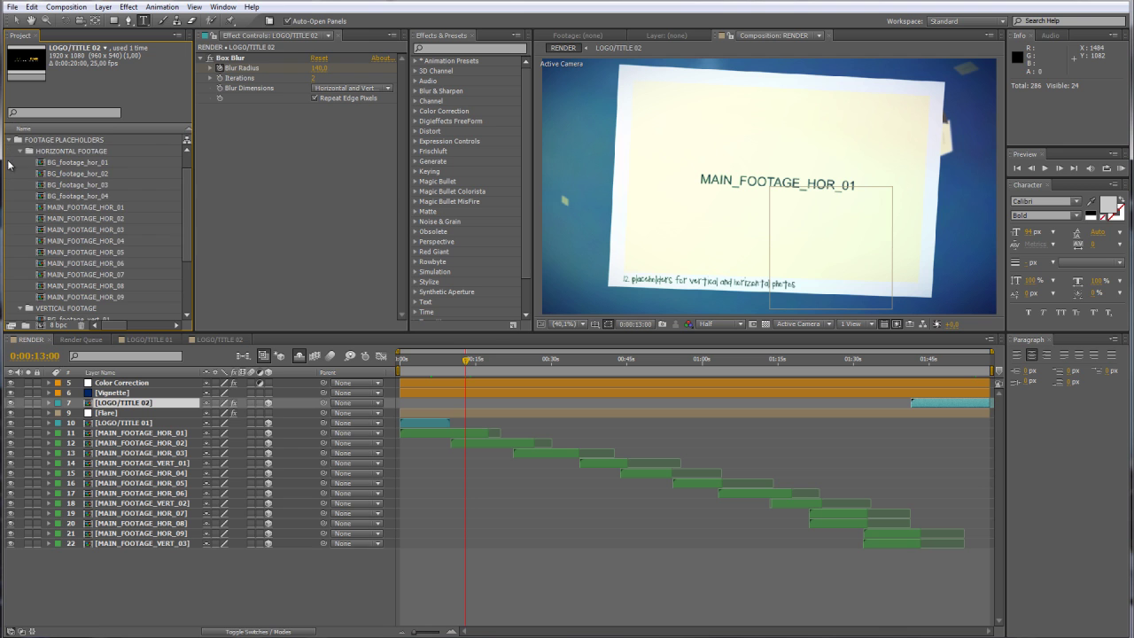
click(68, 153)
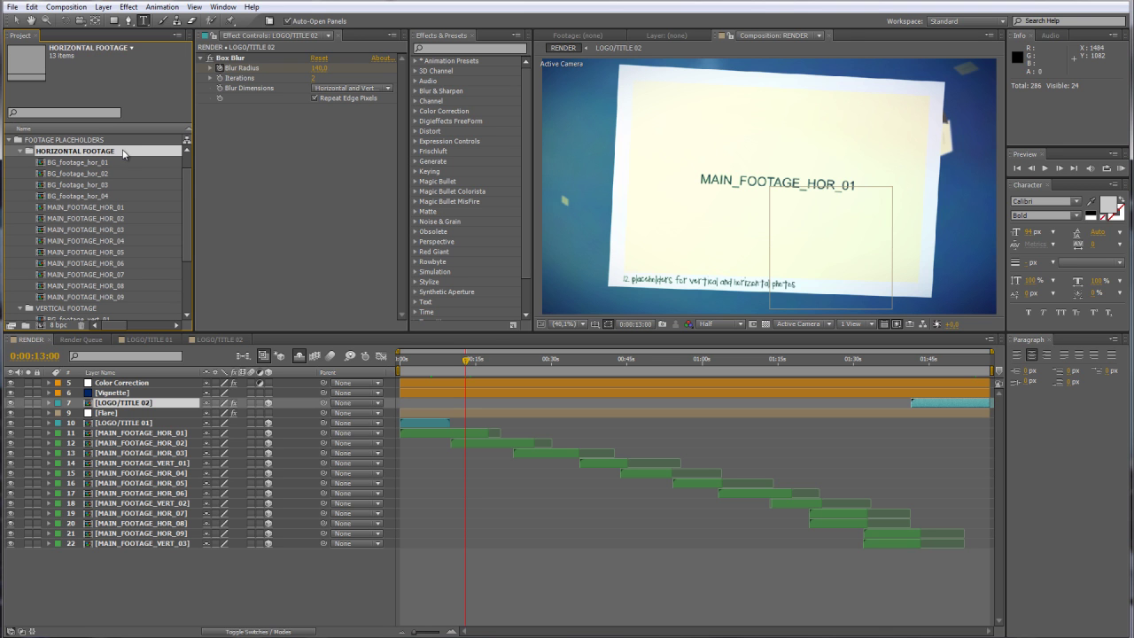
scroll(123, 155, down, 1)
click(72, 276)
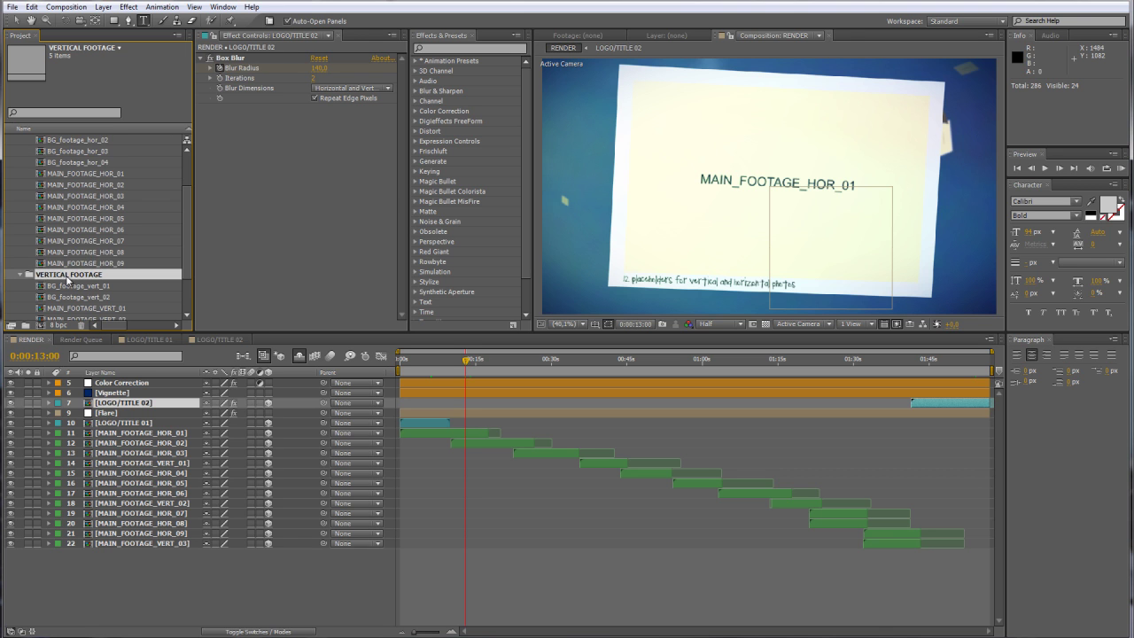
scroll(75, 281, down, 1)
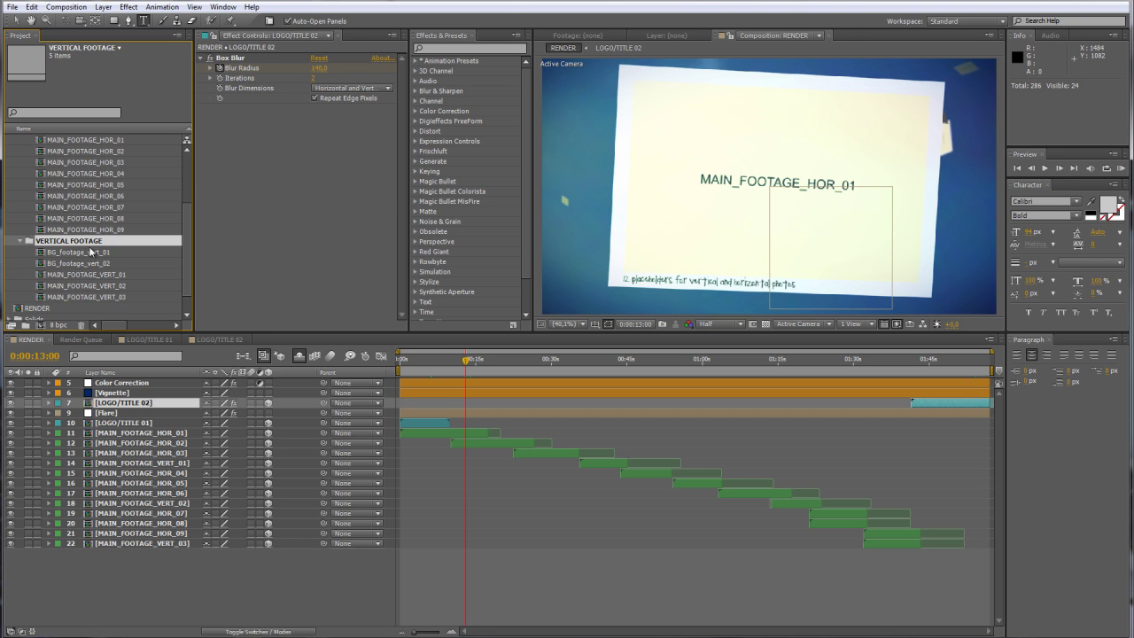
scroll(89, 246, up, 2)
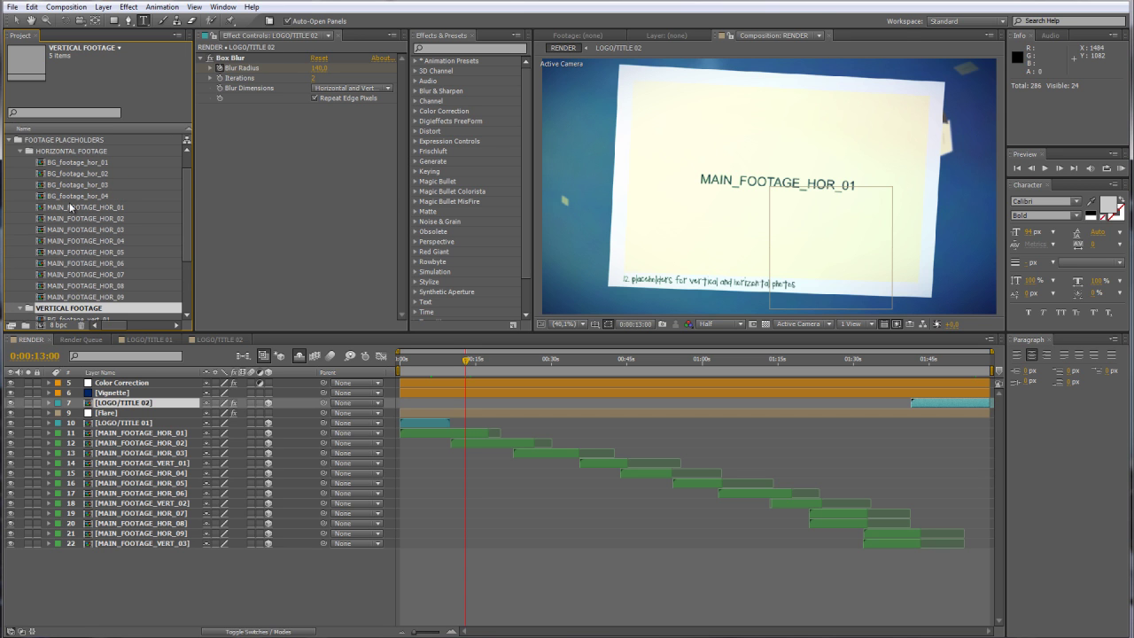
- Examine the MAIN_FOOTAGE placeholders in both orientations and the first horizontal BG_footage placeholder in the project
click(69, 209)
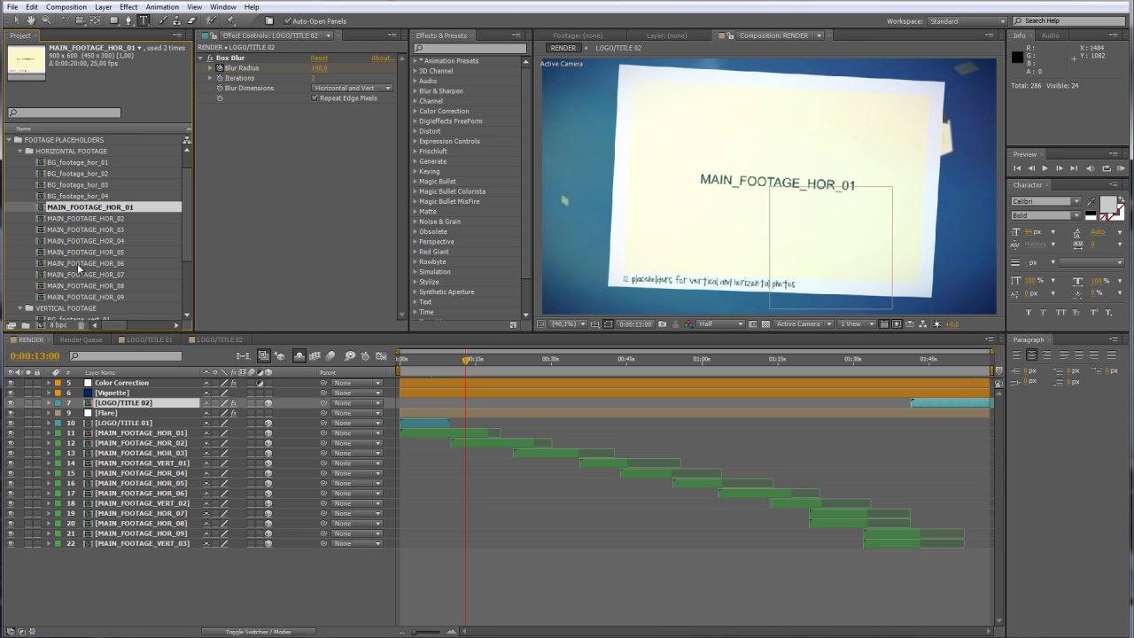
click(80, 297)
scroll(79, 297, down, 2)
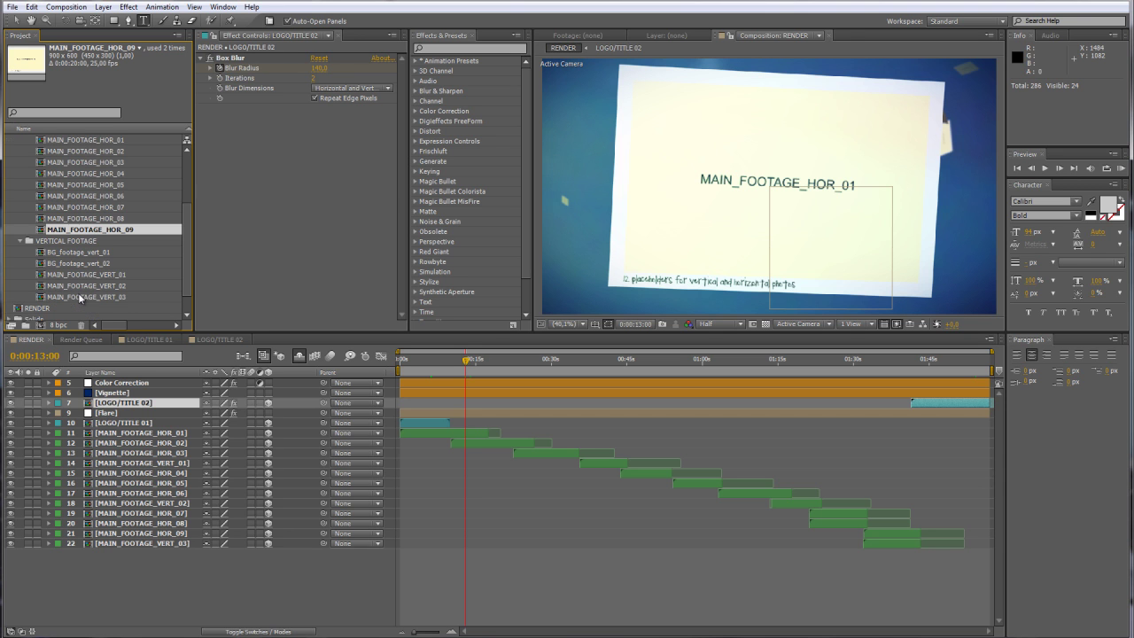
click(70, 275)
scroll(70, 277, up, 2)
click(75, 164)
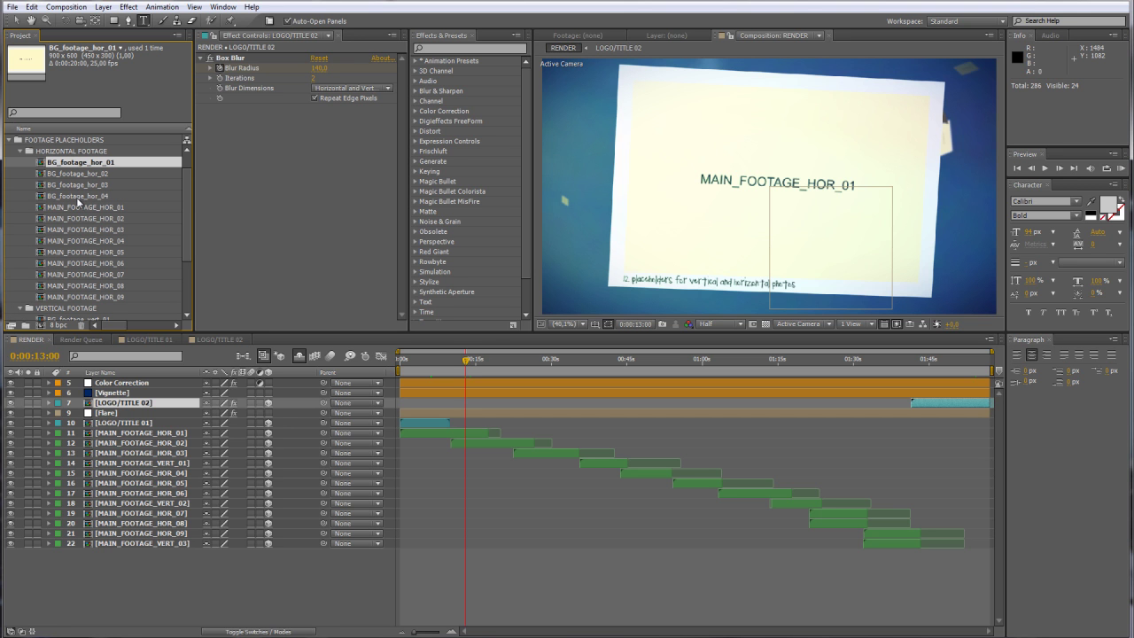
click(78, 206)
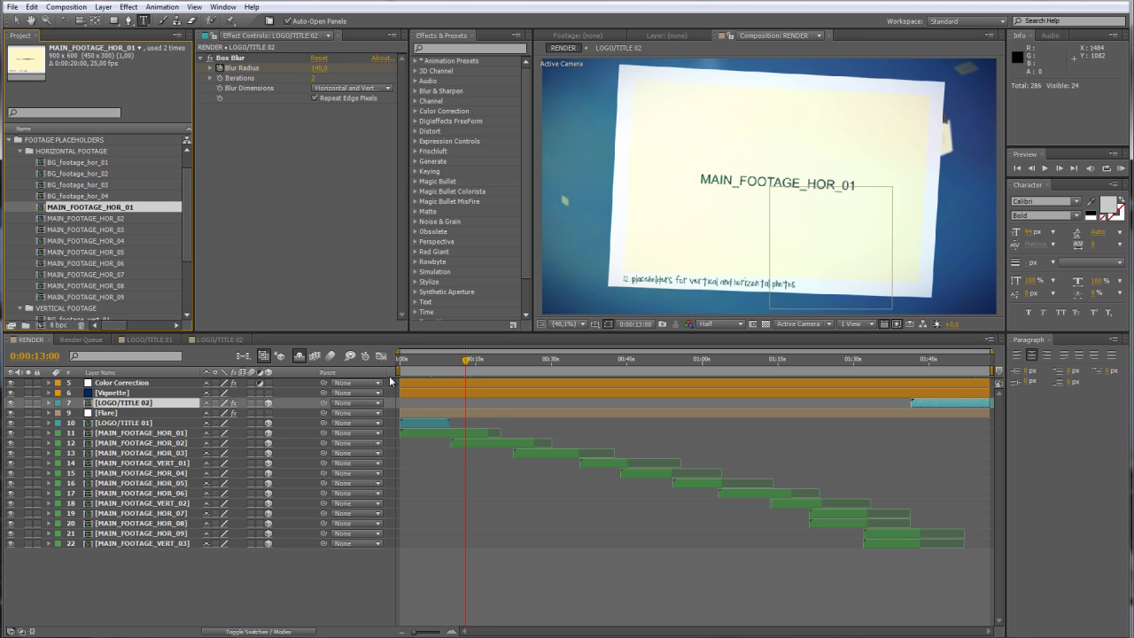
- Preview the main photo placeholder at 0:00:30:00 and the small falling background photos at 0:01:46:17
drag(464, 355, 552, 362)
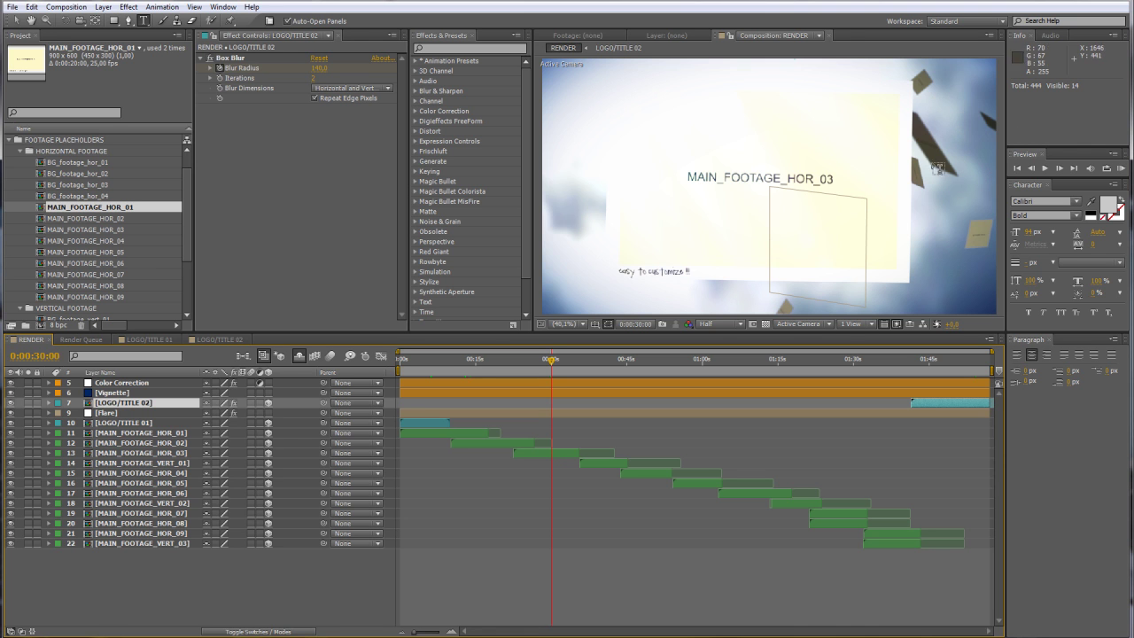
scroll(75, 277, down, 1)
scroll(75, 277, up, 1)
scroll(79, 258, down, 2)
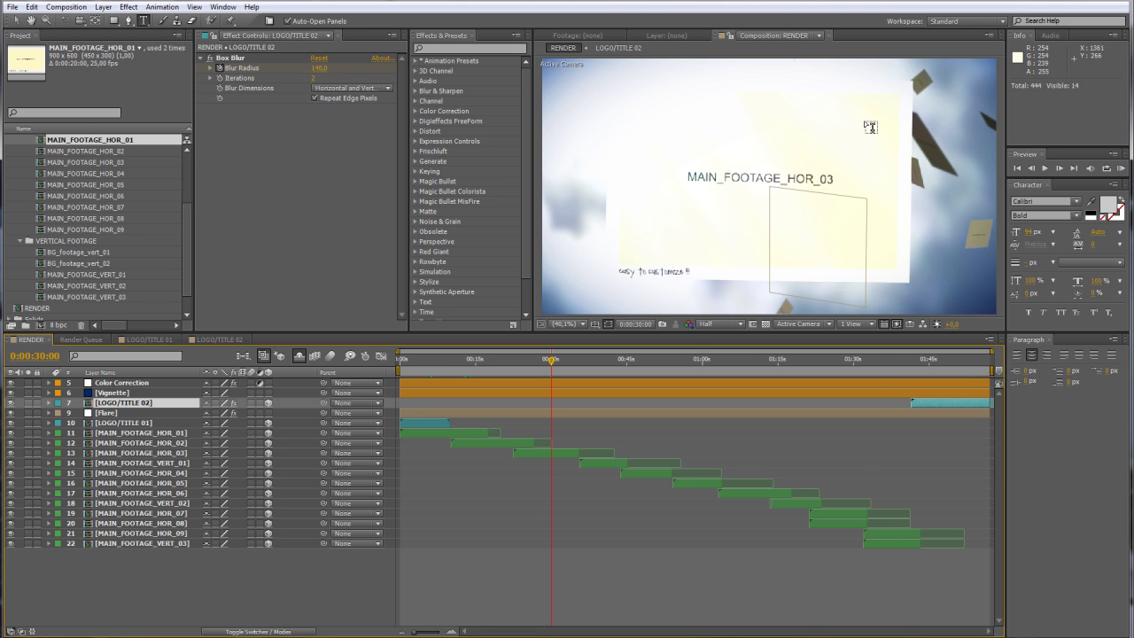
drag(862, 360, 939, 366)
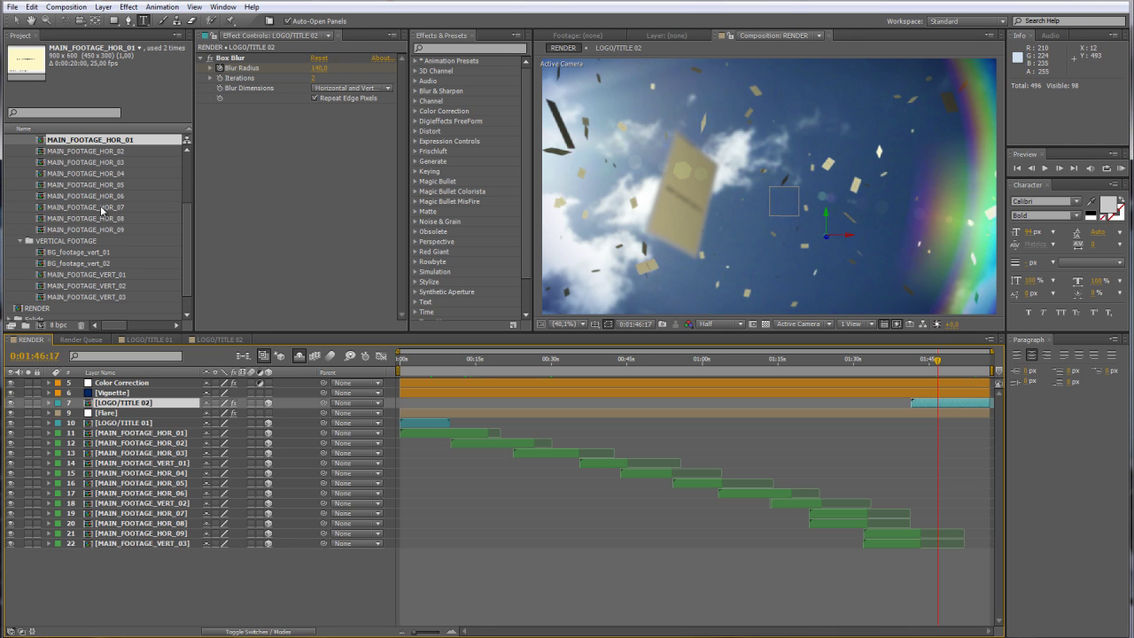
- Look through the background photo placeholders, from BG_footage_hor_01 to BG_footage_hor_04 and BG_footage_vert_01 to BG_footage_vert_02
scroll(88, 217, up, 2)
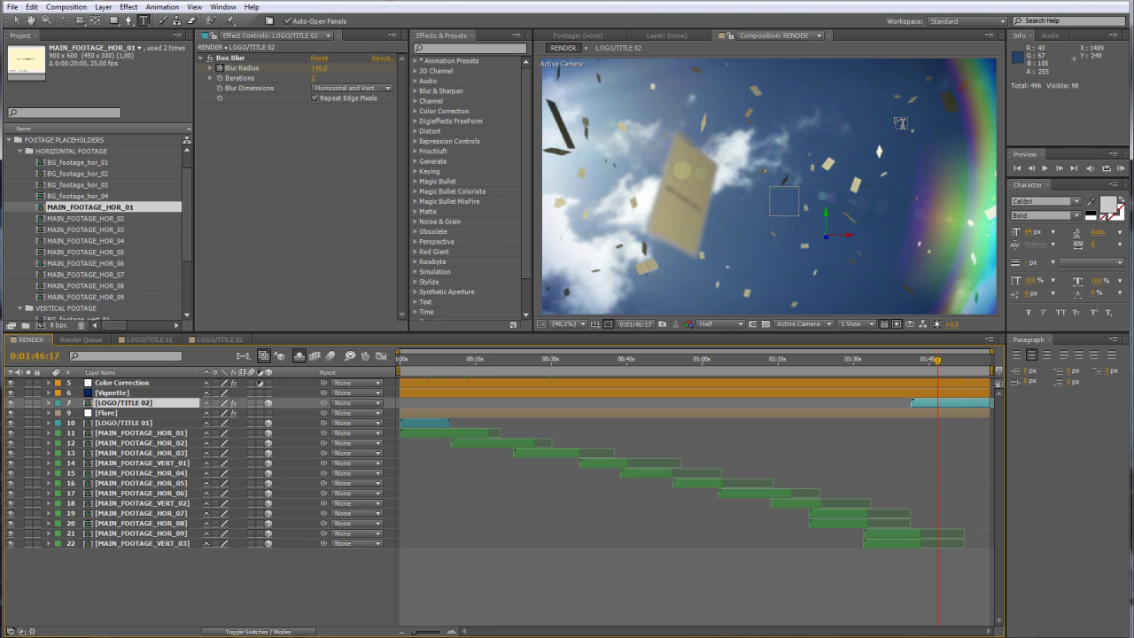
click(80, 164)
click(86, 195)
scroll(86, 196, down, 1)
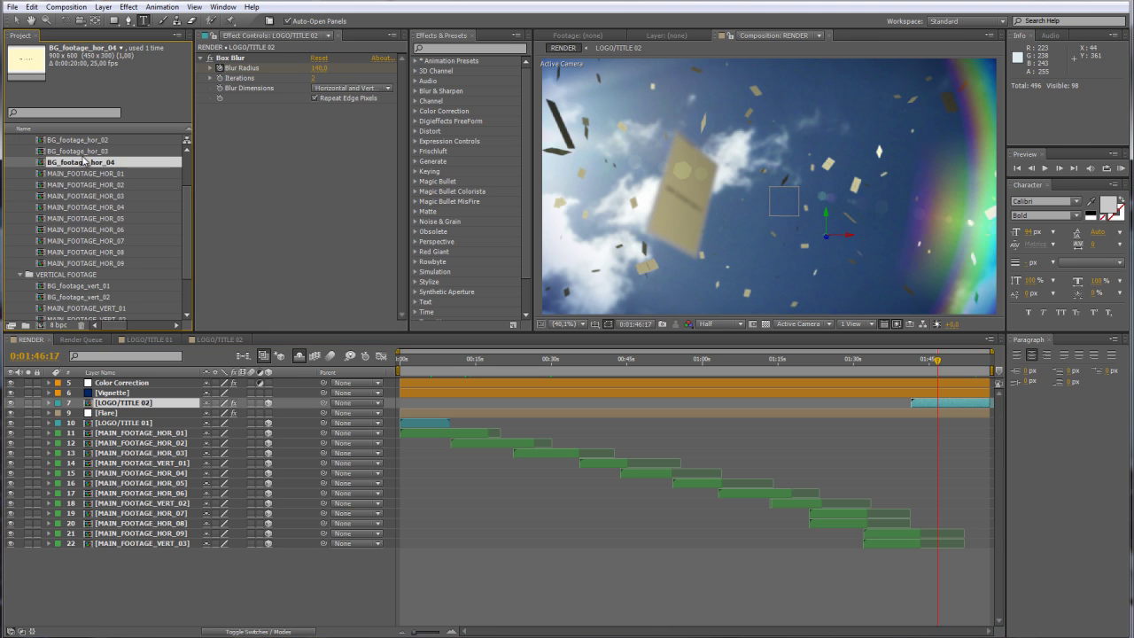
scroll(84, 160, down, 1)
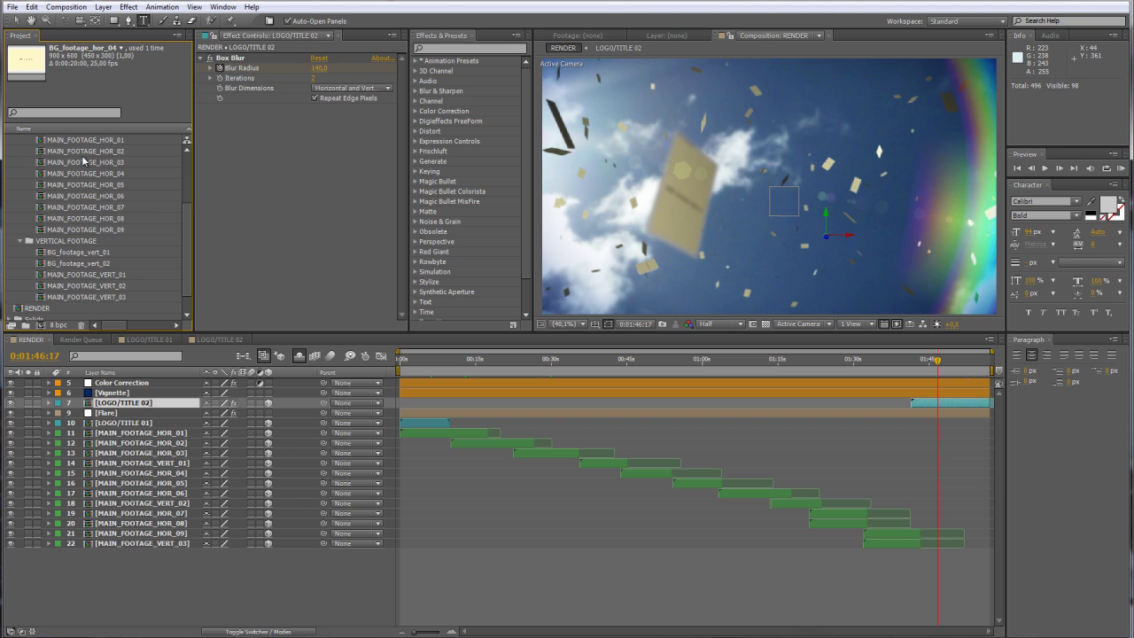
click(91, 252)
click(92, 263)
scroll(91, 263, up, 2)
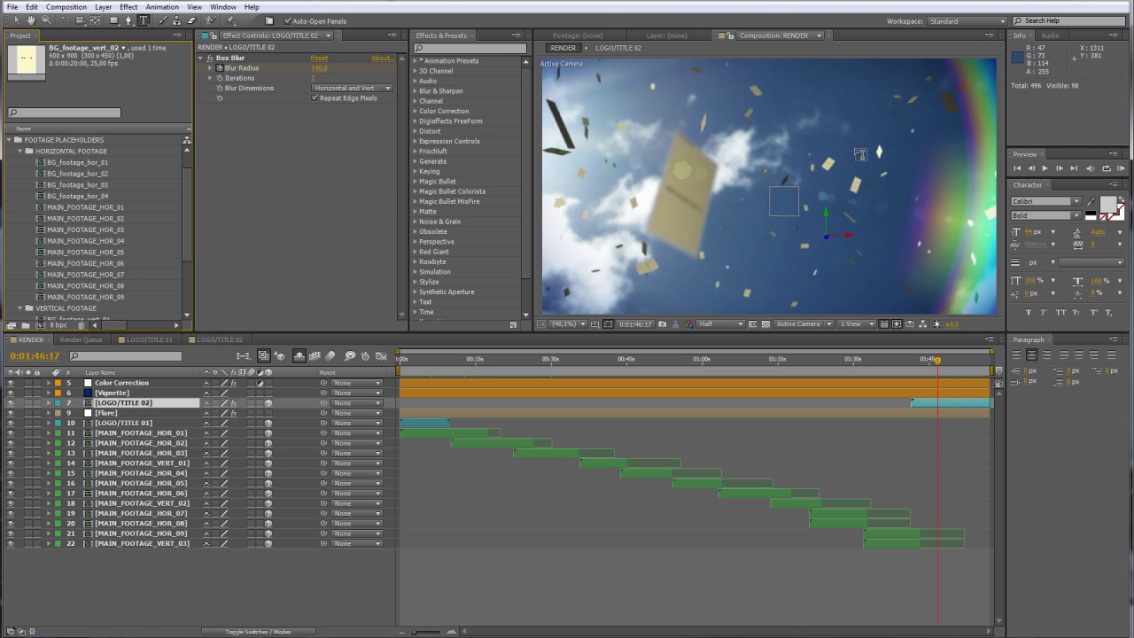
- Preview the first main photo at 0:00:12:17 and 0:00:14:02 in RENDER, and open the MAIN_FOOTAGE_HOR_01 composition
click(463, 366)
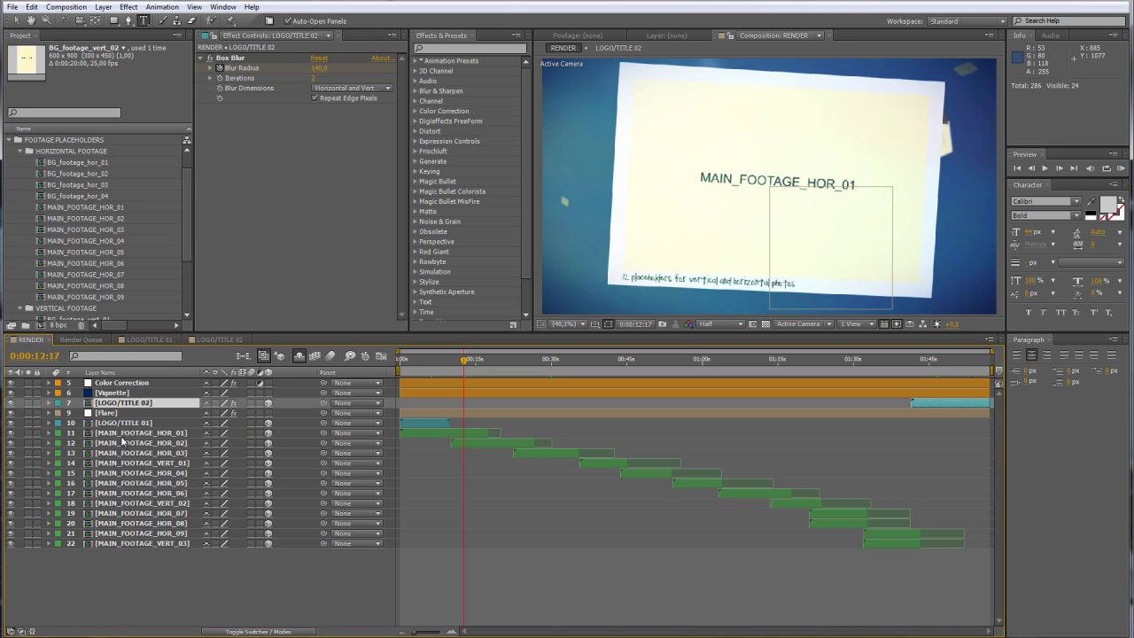
click(116, 434)
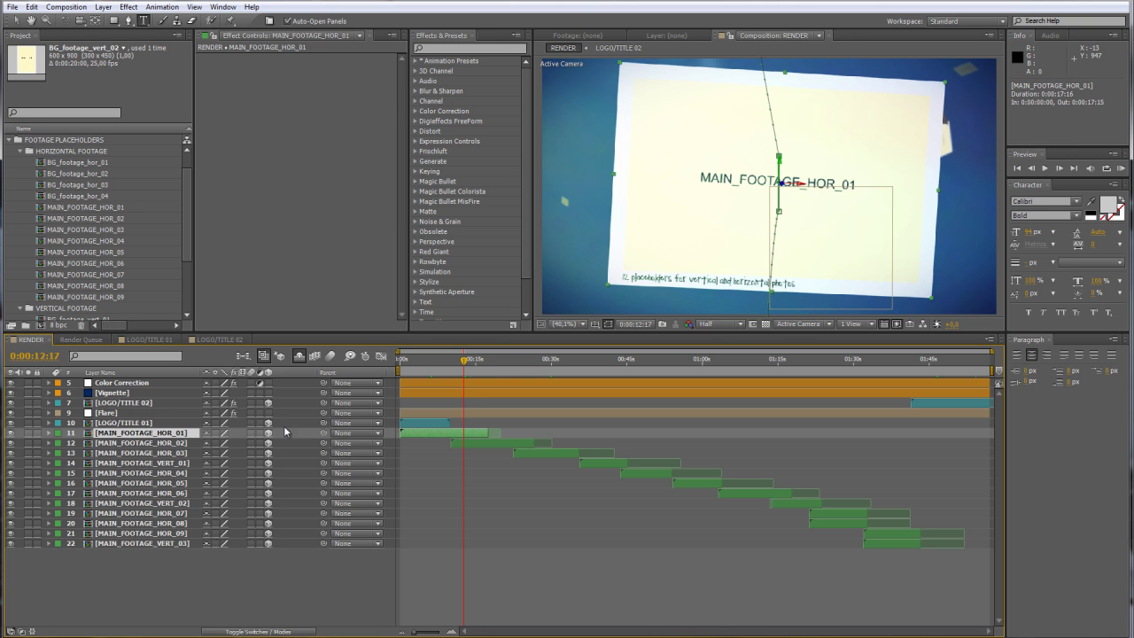
drag(499, 364, 470, 370)
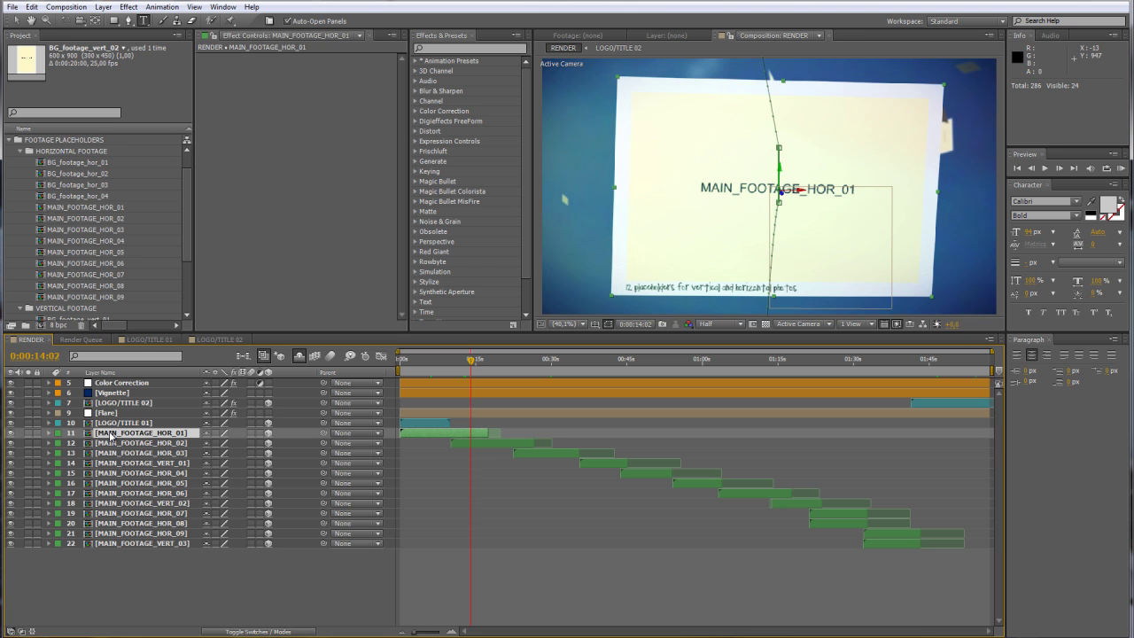
click(41, 209)
double_click(41, 209)
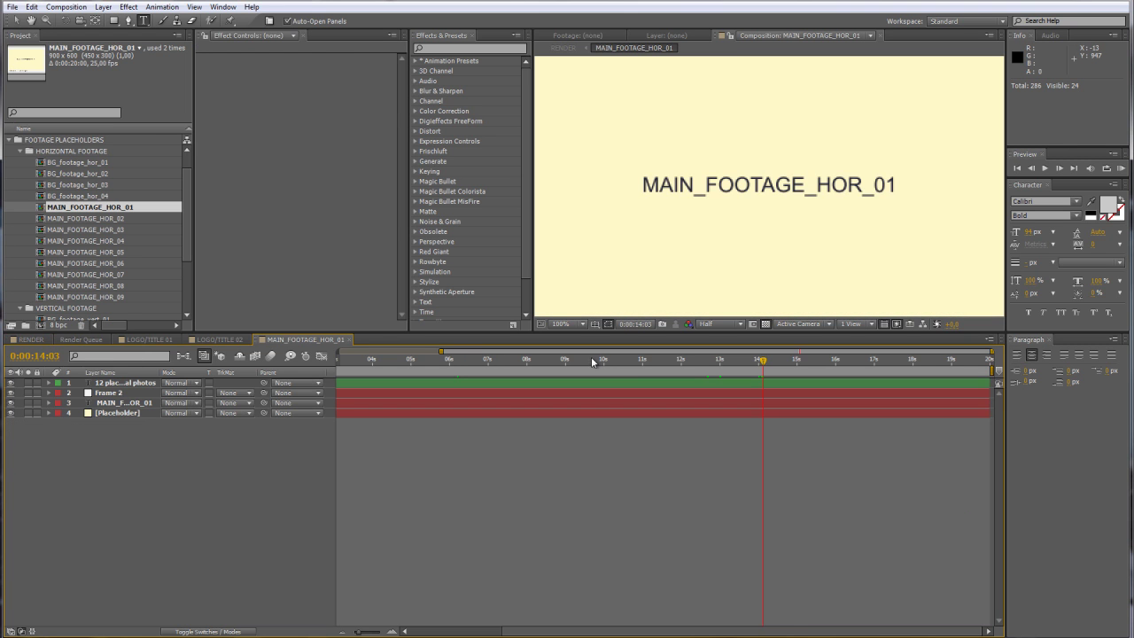
scroll(708, 223, down, 1)
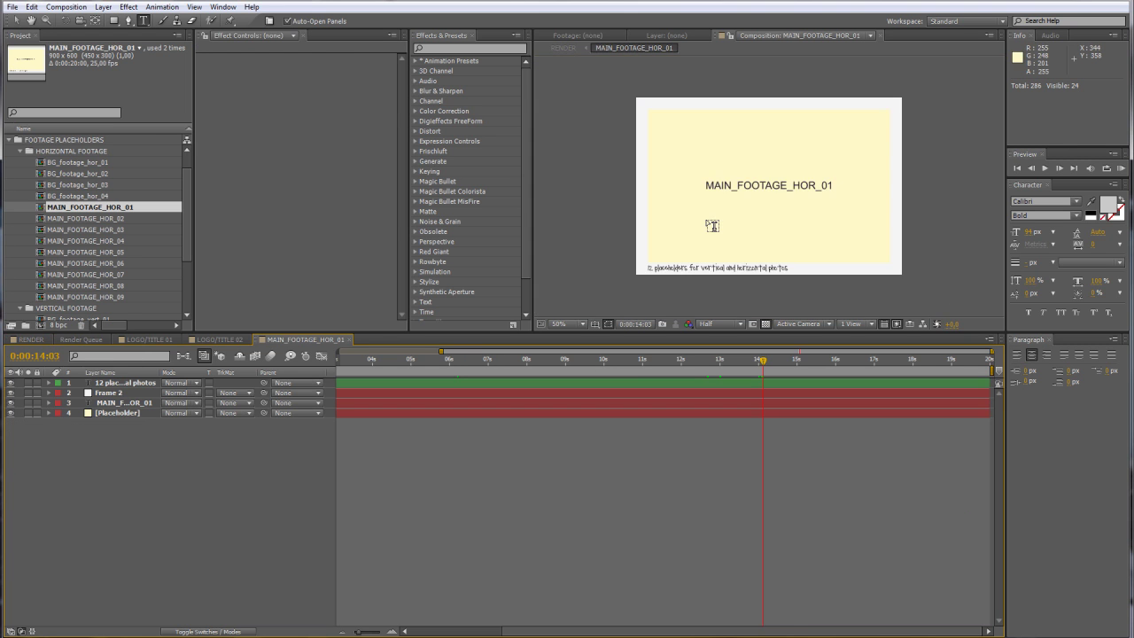
- Import the sunset photo DSCI0011.JPG and place it in MAIN_FOOTAGE_HOR_01 directly beneath the Frame 2 layer
click(14, 7)
mouse_move(67, 202)
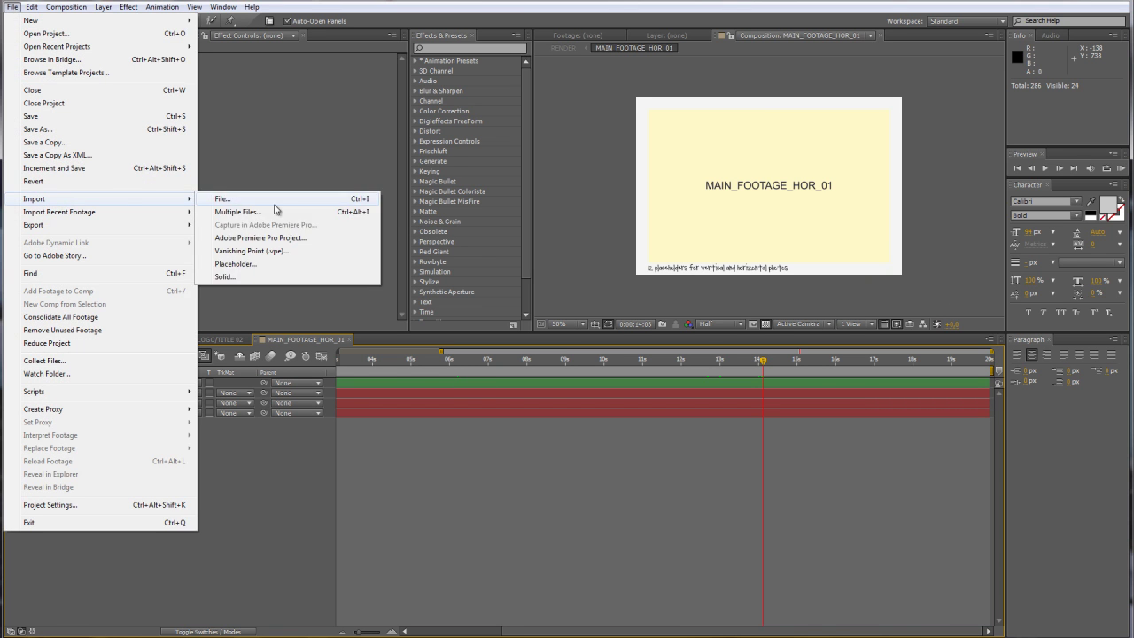
click(263, 201)
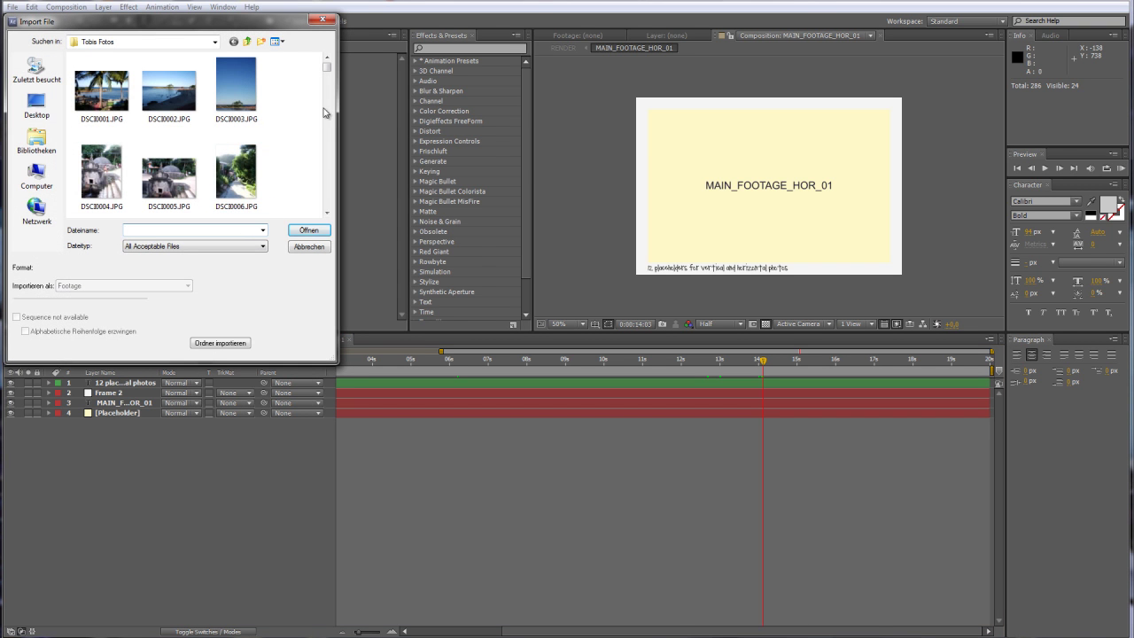
drag(327, 66, 328, 71)
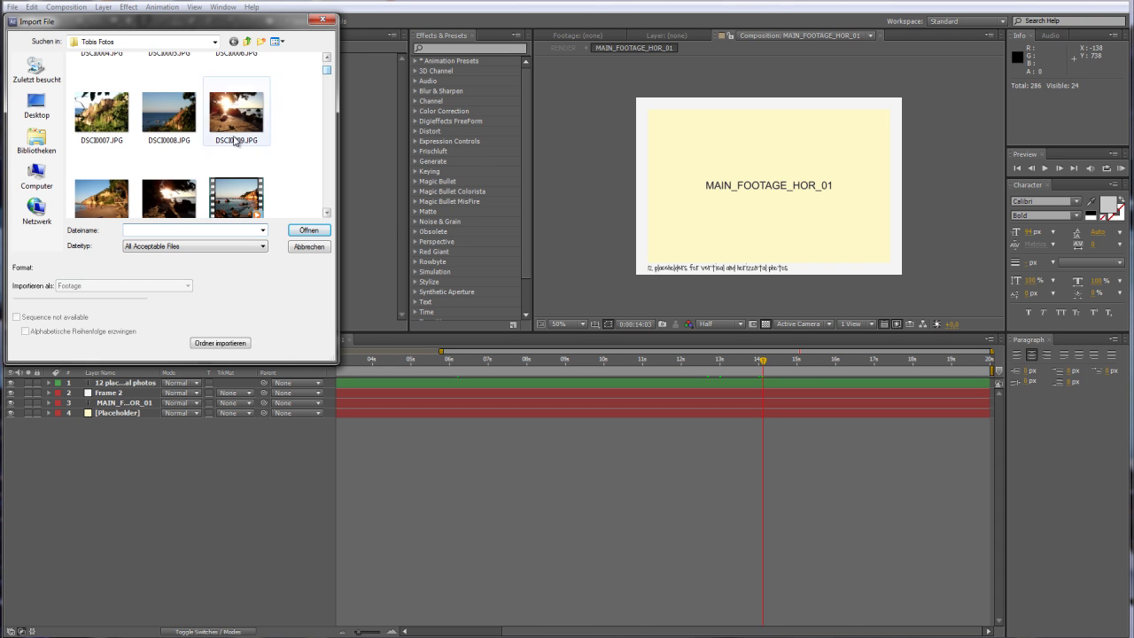
click(168, 196)
click(325, 234)
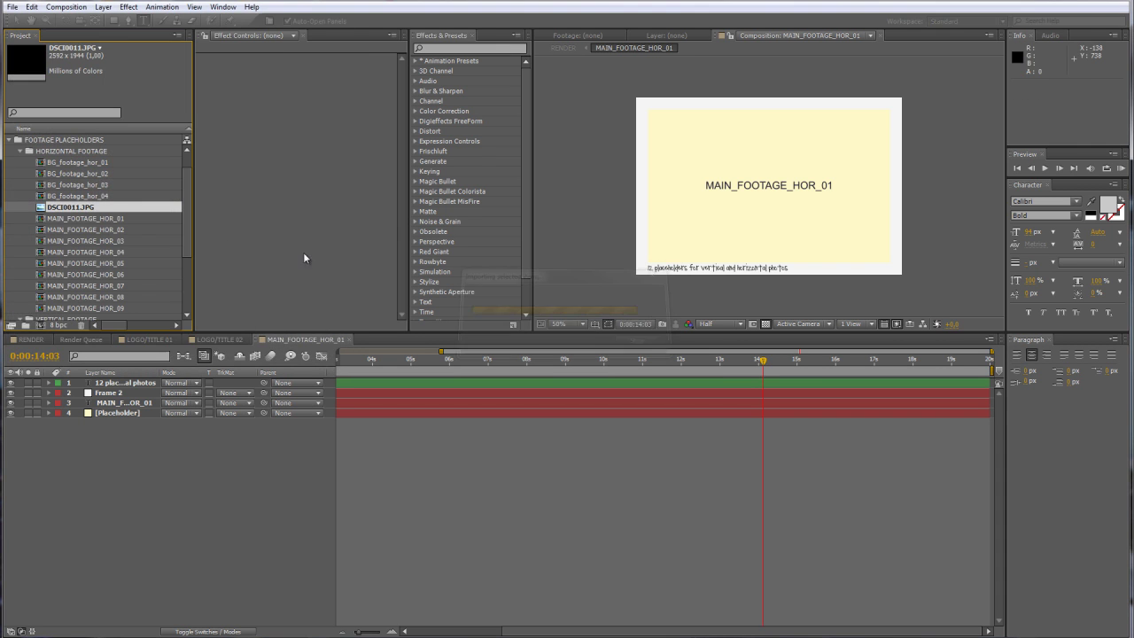
drag(59, 207, 111, 399)
click(112, 393)
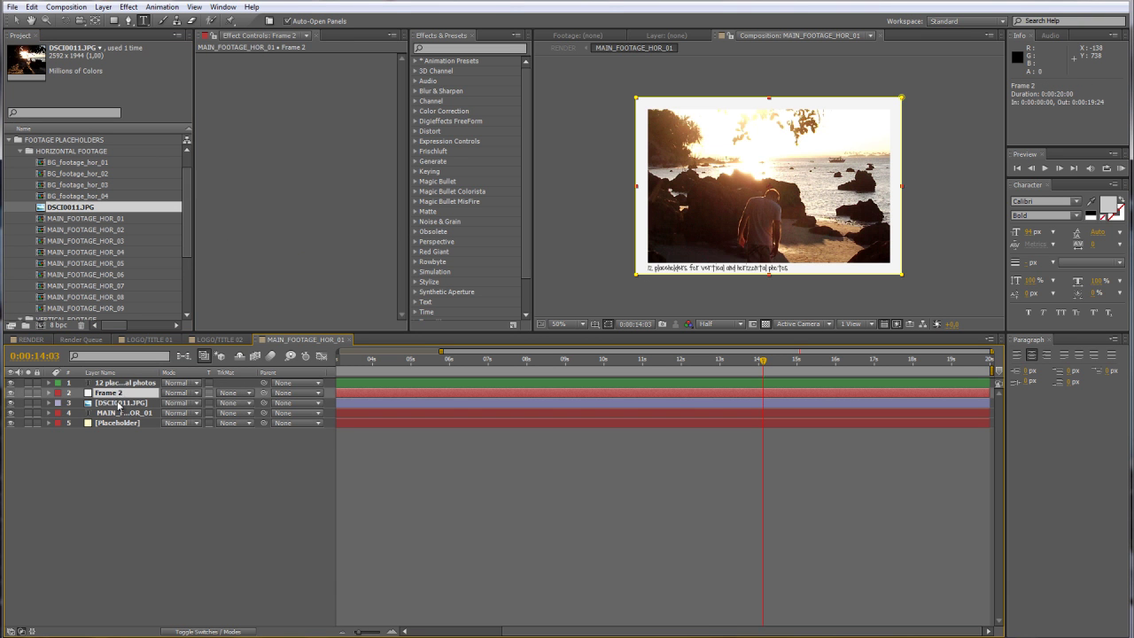
key(comma)
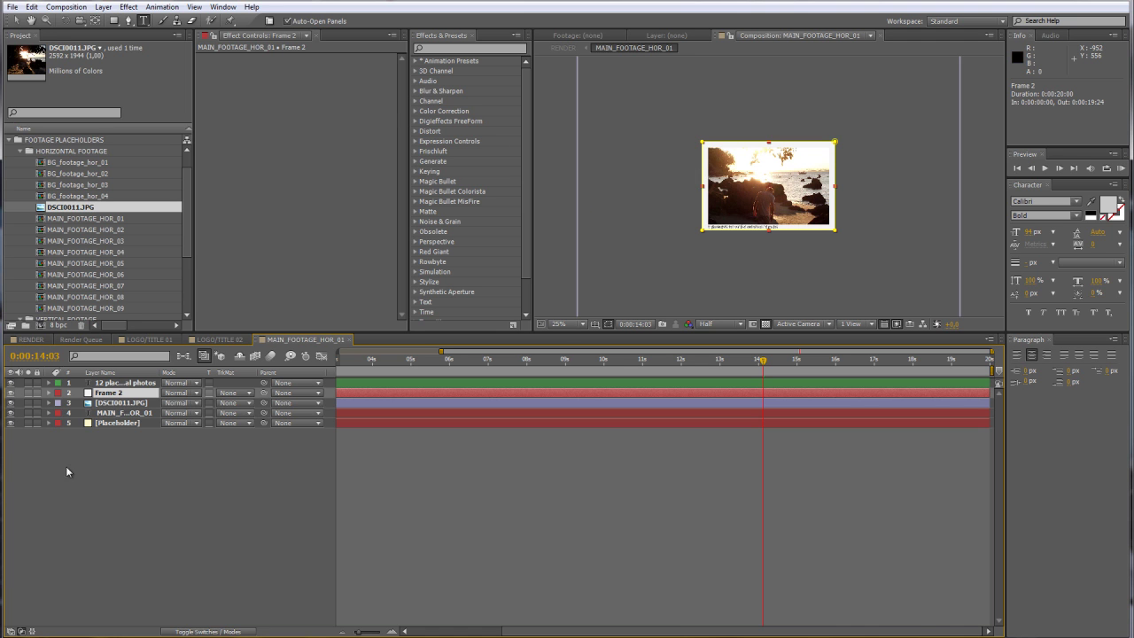
key(s)
drag(206, 403, 193, 406)
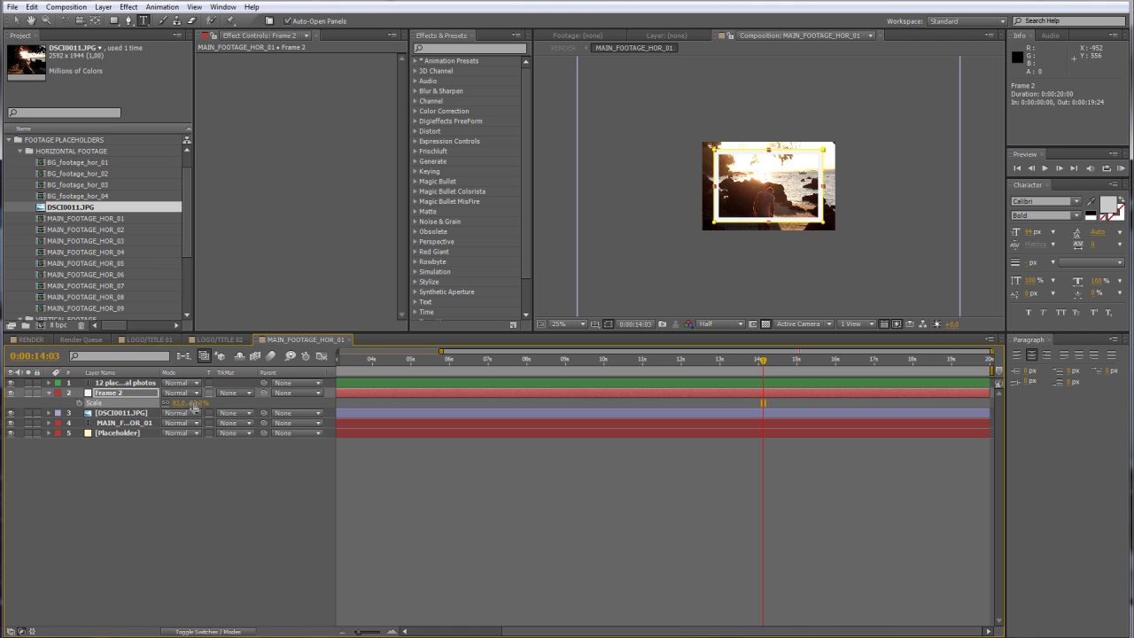
key(ctrl+z)
- Scale the DSCI0011.JPG layer to 35% so the photo fits the frame
click(144, 413)
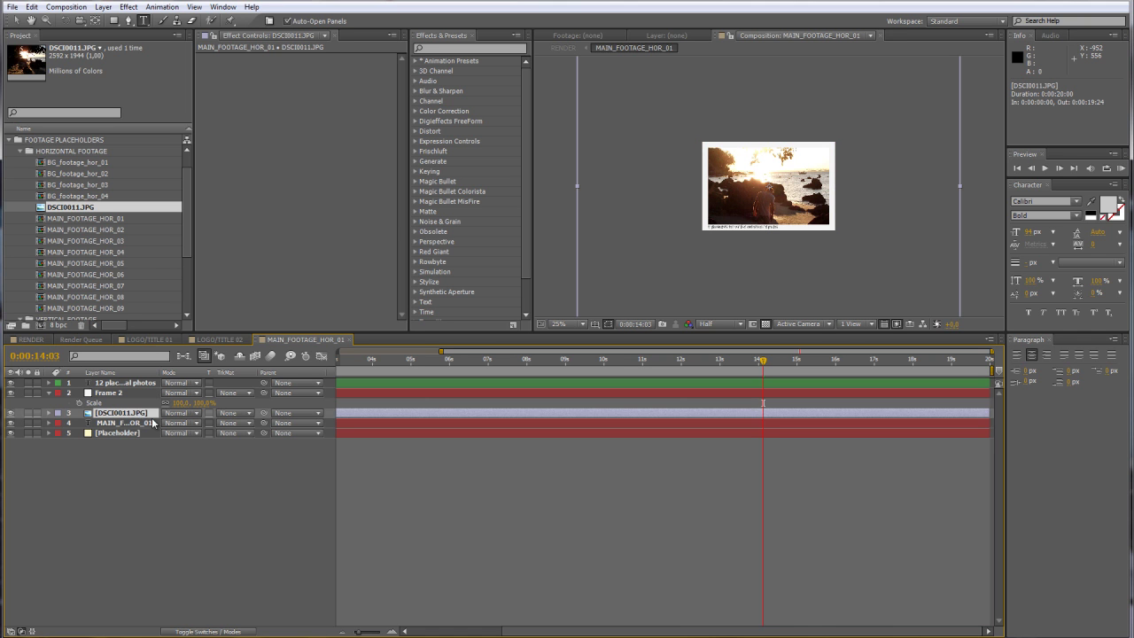
key(s)
drag(194, 423, 168, 423)
click(367, 534)
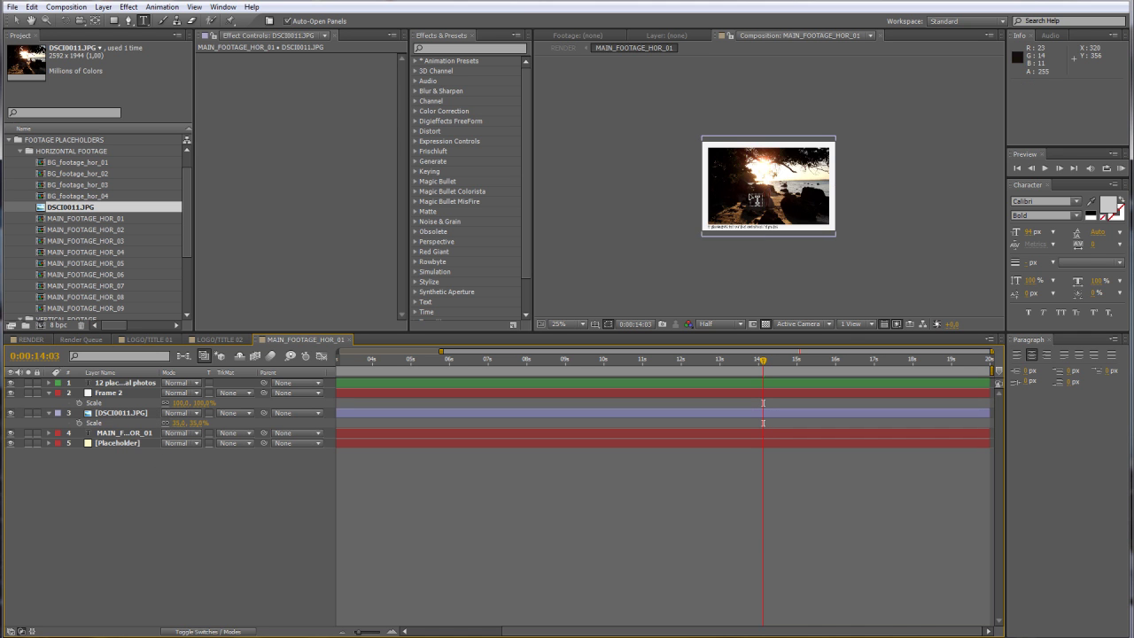
- Replace the horizontal photo's caption text with "Sunset at Morro de Sao Paulo"
key(period)
key(period)
key(h)
drag(714, 209, 760, 62)
key(ctrl+t)
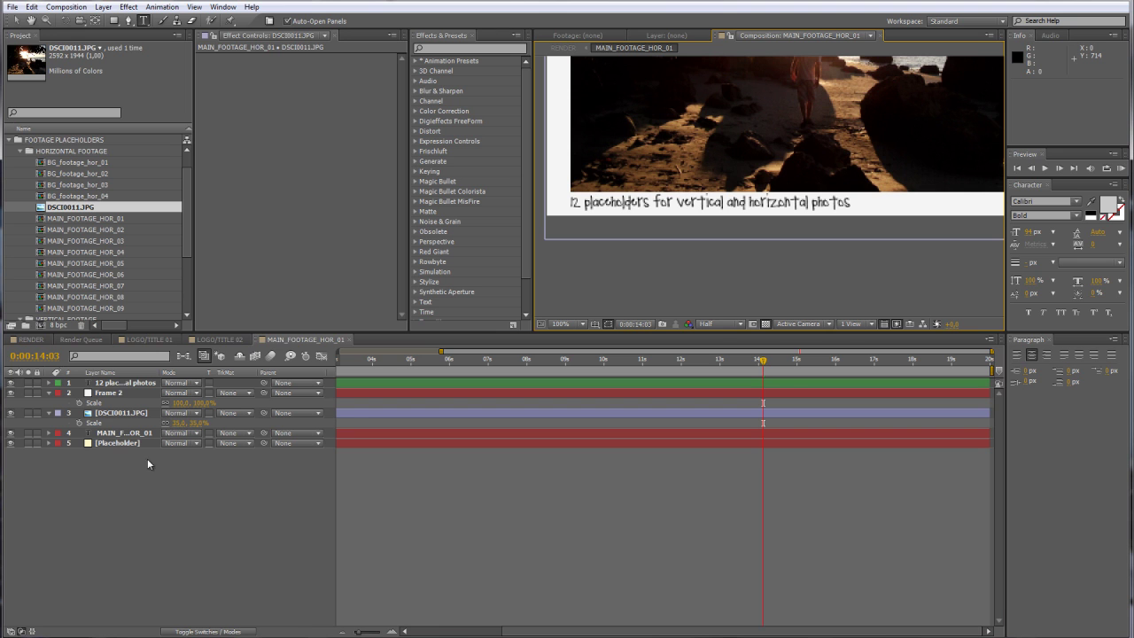
click(119, 385)
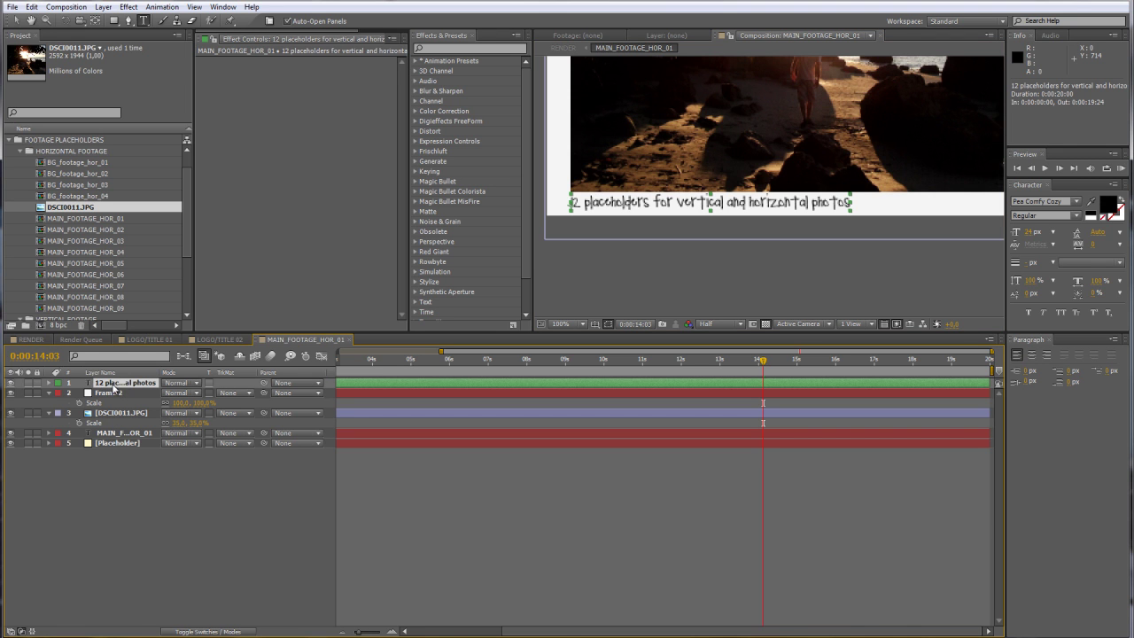
double_click(113, 386)
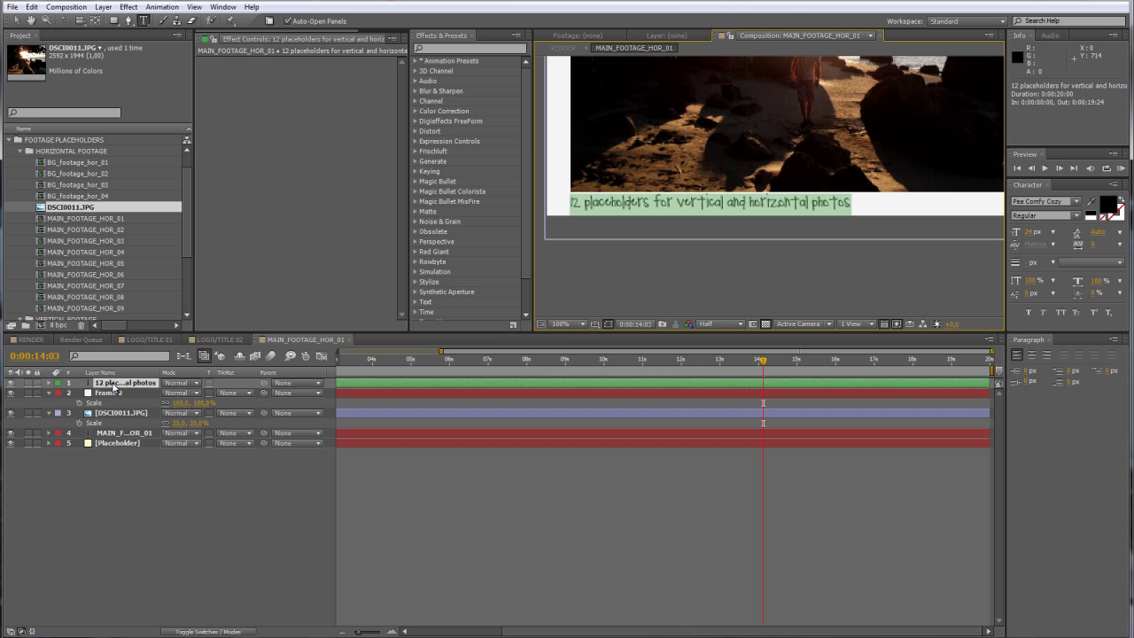
text(Malta)
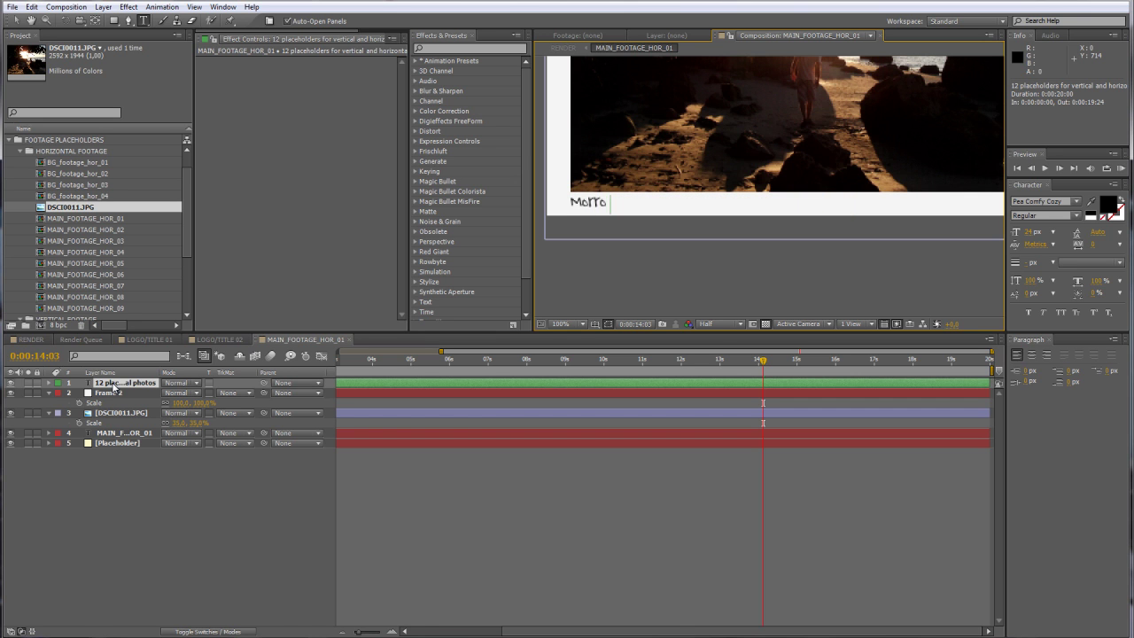
key(BackSpace)
key(BackSpace)
key(BackSpace)
key(BackSpace)
key(BackSpace)
text(sunset at Morro)
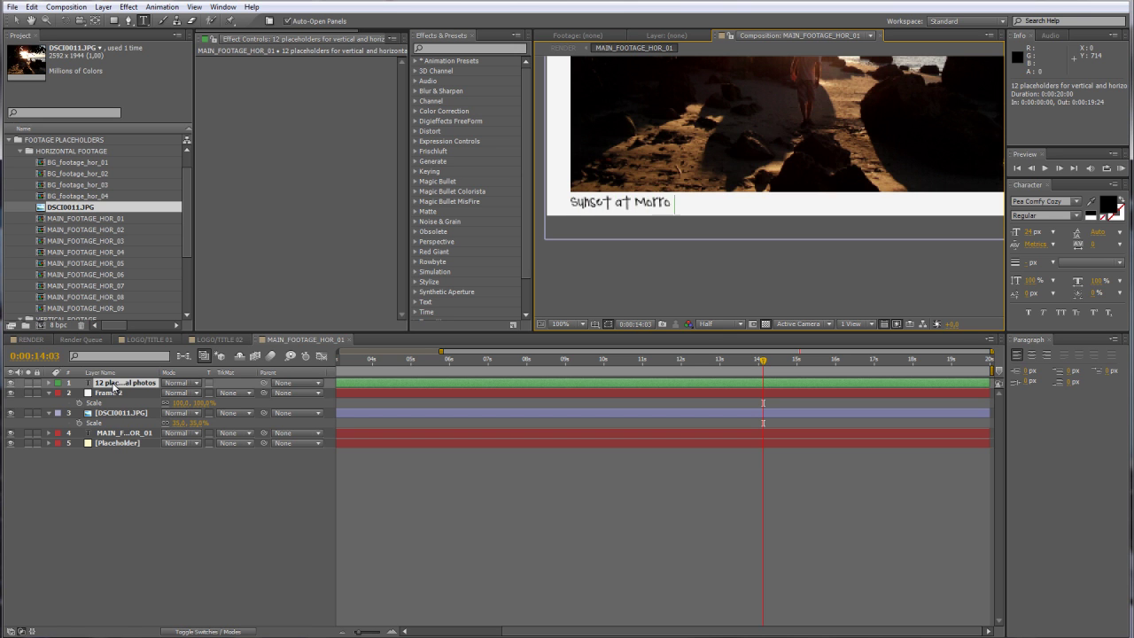
text( de Sao Paulo)
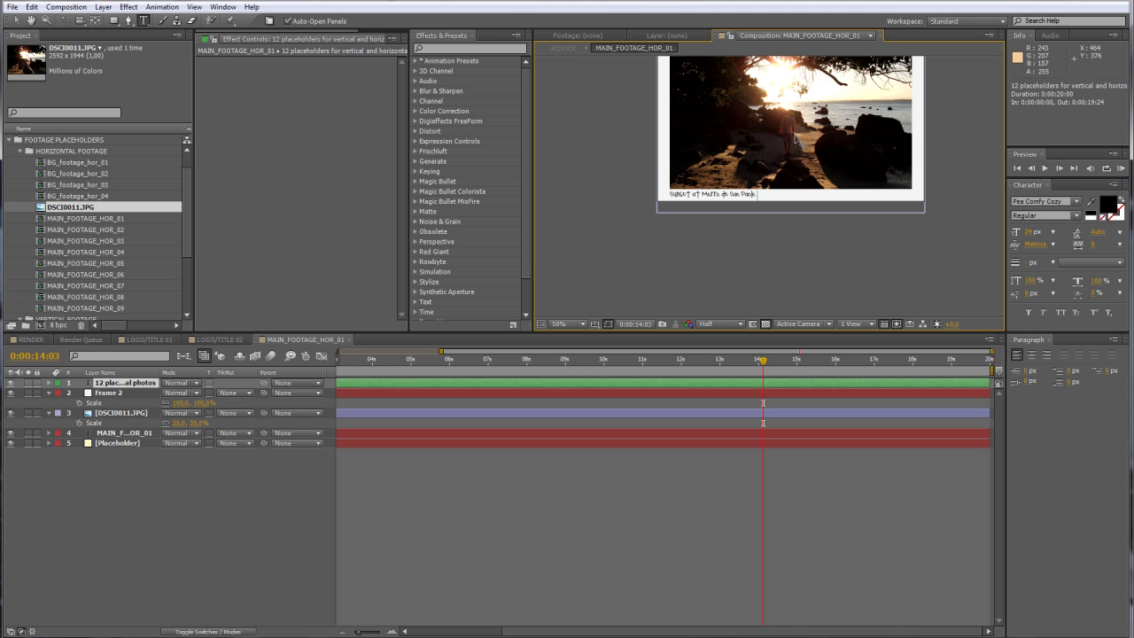
- Return to the RENDER composition, go to 0:00:40:17, and open the MAIN_FOOTAGE_VERT_01 placeholder composition
click(31, 339)
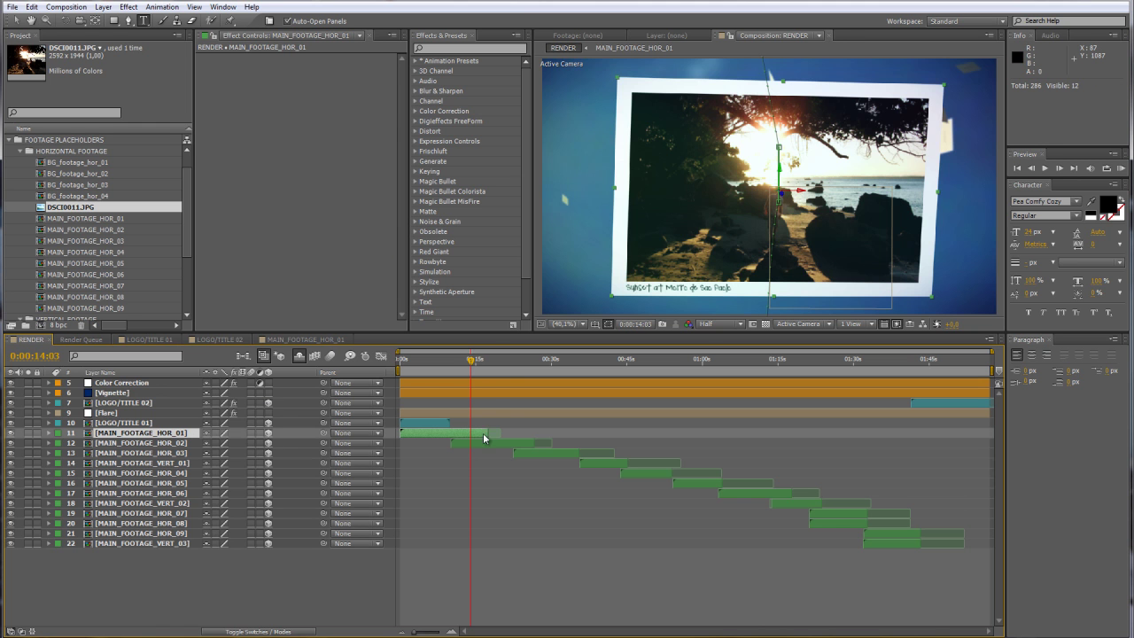
drag(496, 367, 605, 366)
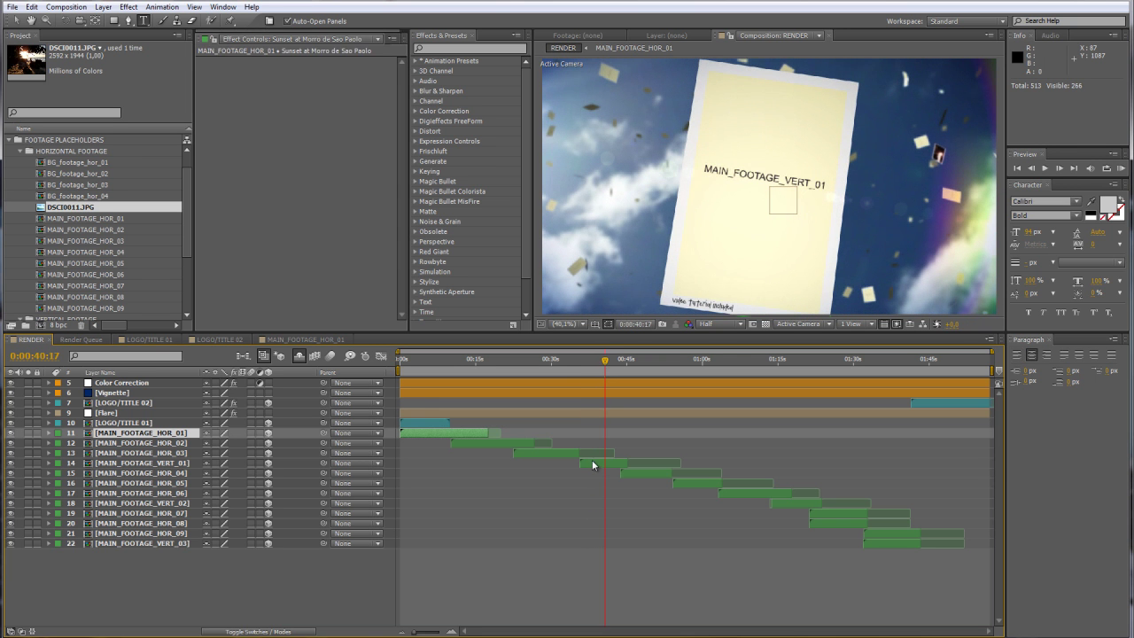
click(593, 464)
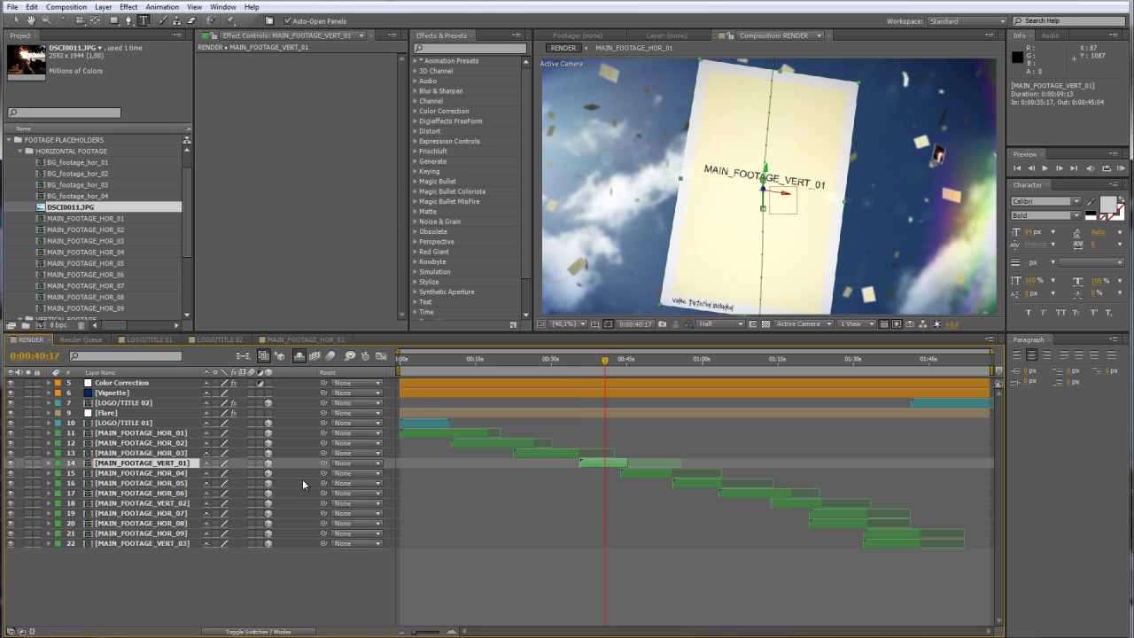
double_click(154, 465)
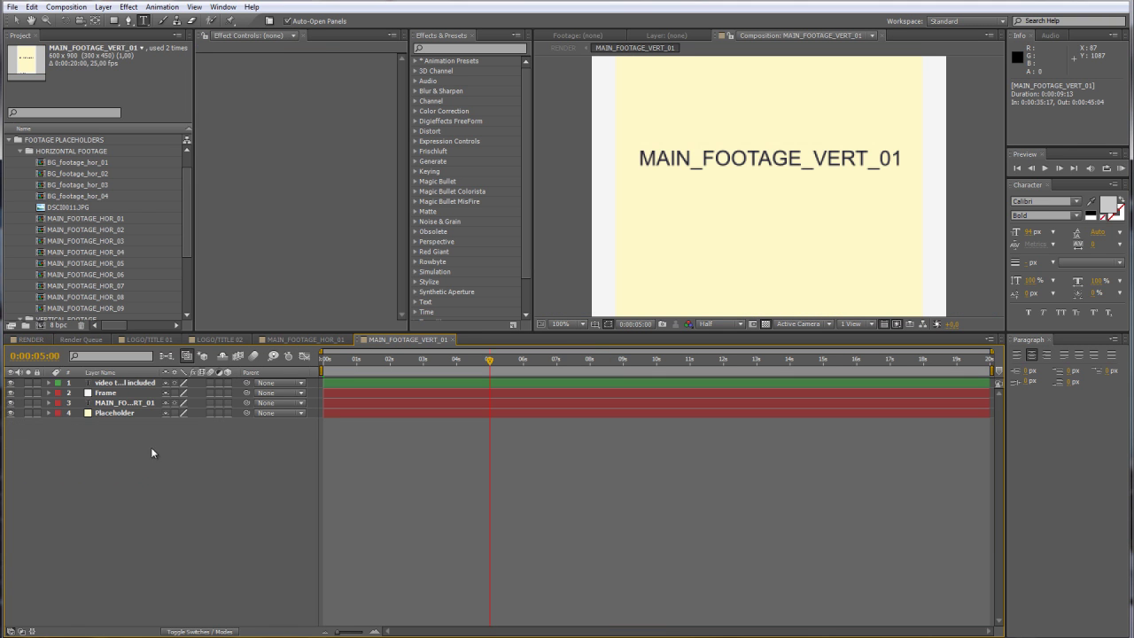
- Import the vertical photo DSCI0003.JPG and place it in MAIN_FOOTAGE_VERT_01 directly beneath the Frame layer
click(10, 7)
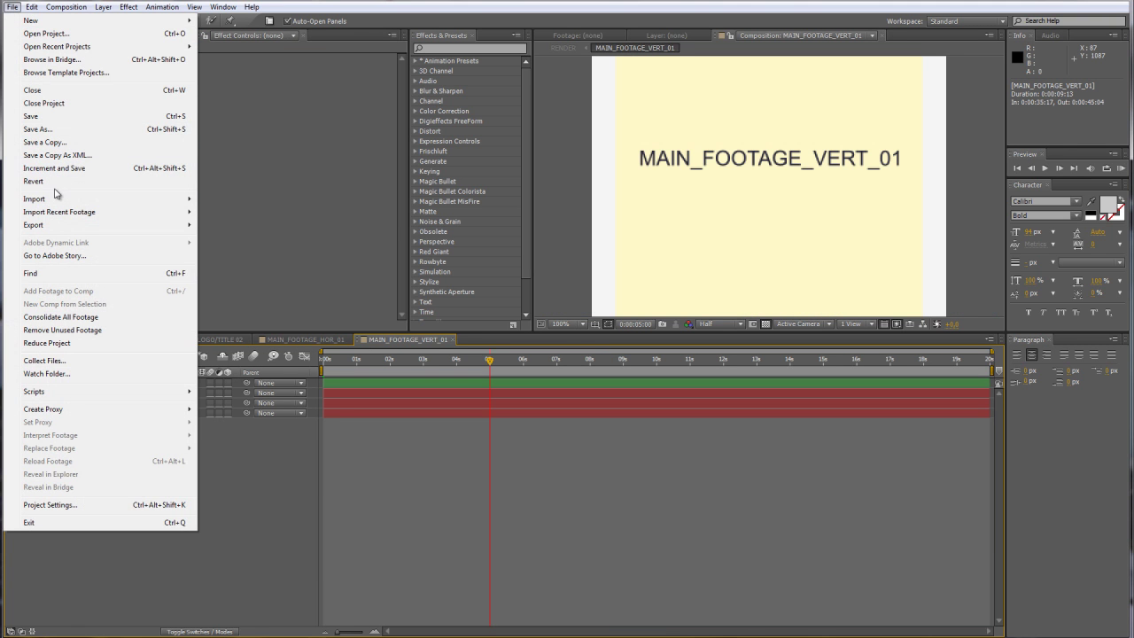
mouse_move(55, 202)
click(222, 200)
click(250, 102)
click(307, 229)
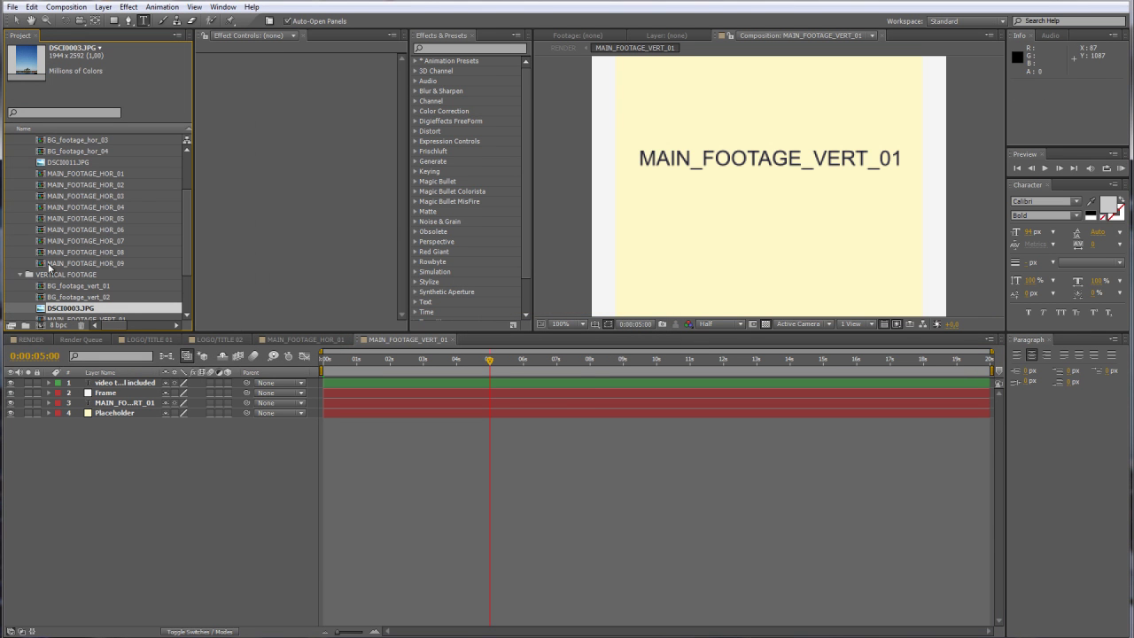
drag(62, 308, 143, 422)
- Scale the DSCI0003.JPG layer to 32% so it fills the vertical frame
key(s)
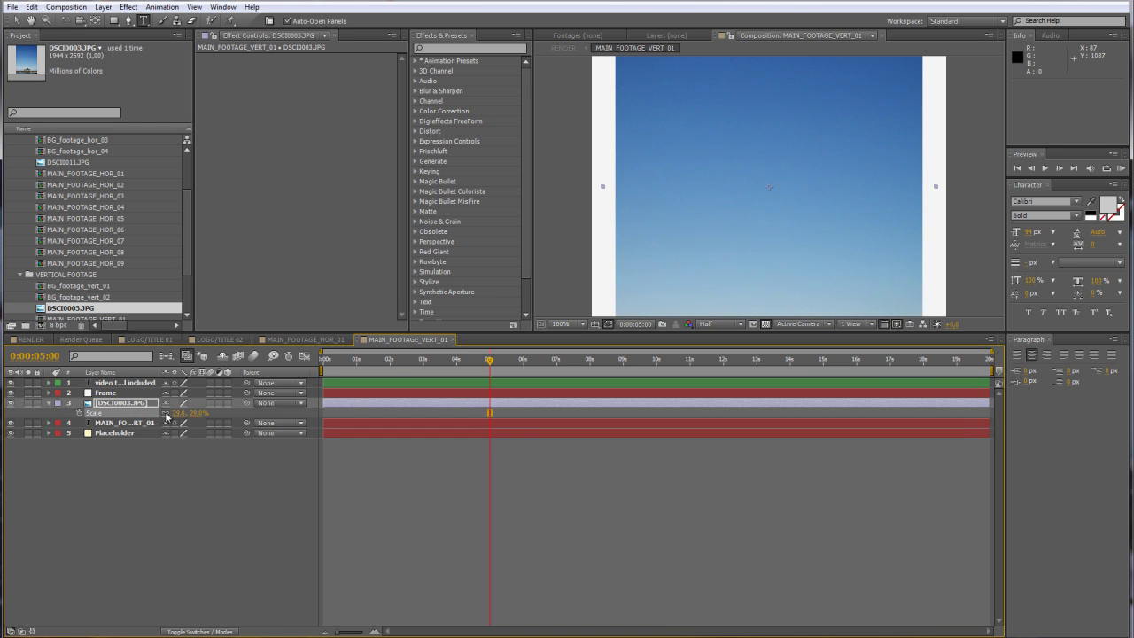
scroll(488, 243, down, 3)
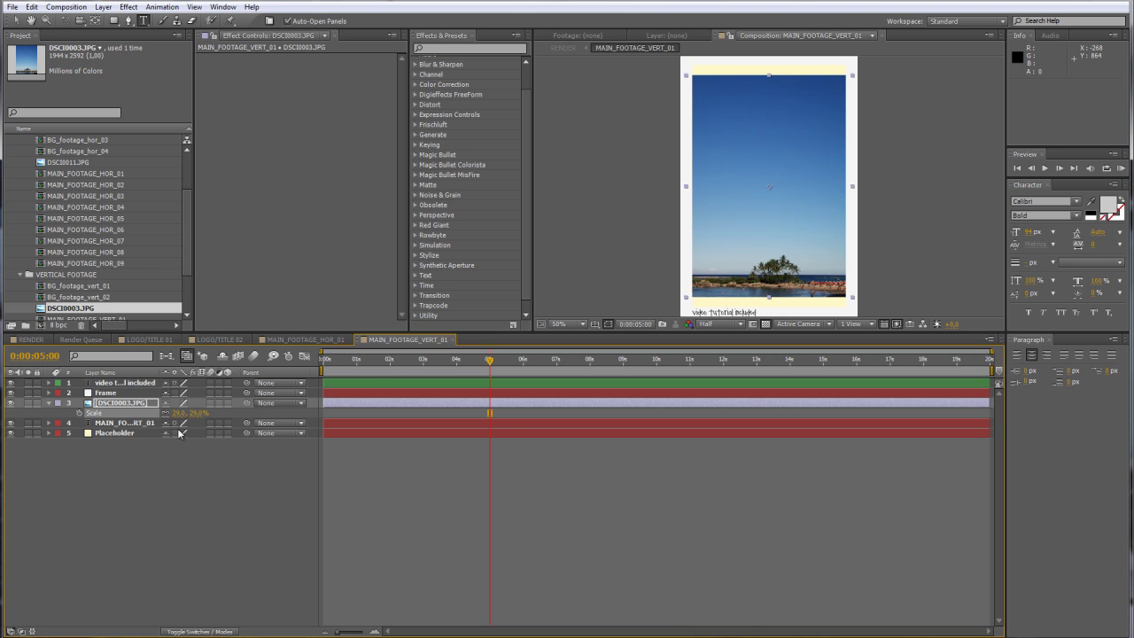
drag(190, 413, 196, 412)
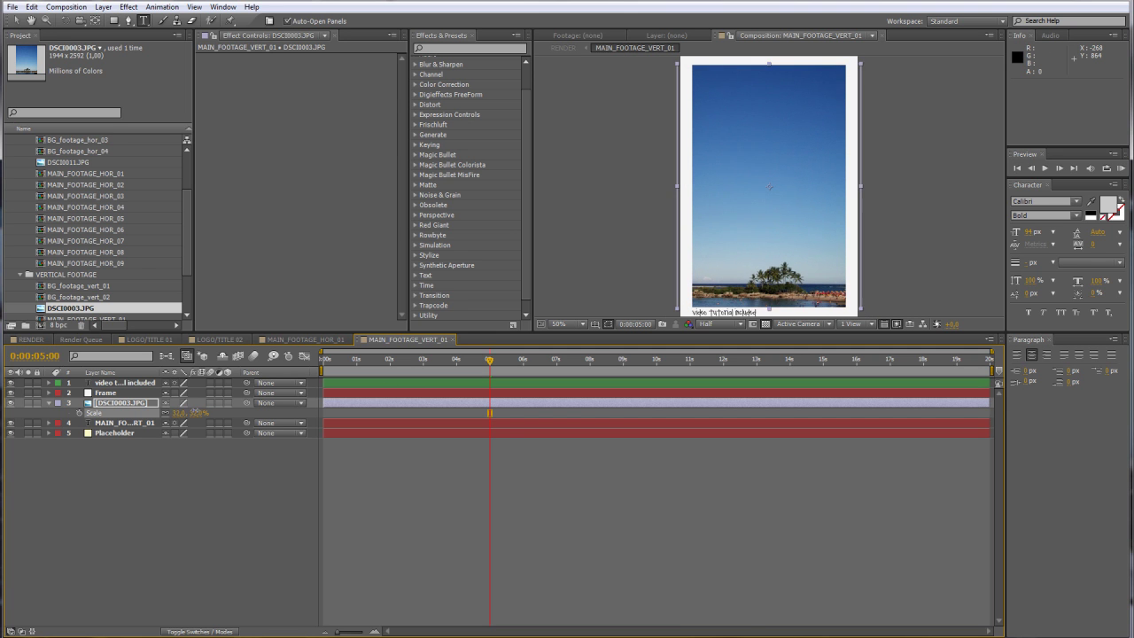
click(146, 464)
- Replace the vertical photo's "video tutorial included" caption with a beach caption ending in "Morro de Sao Paulo"
key(h)
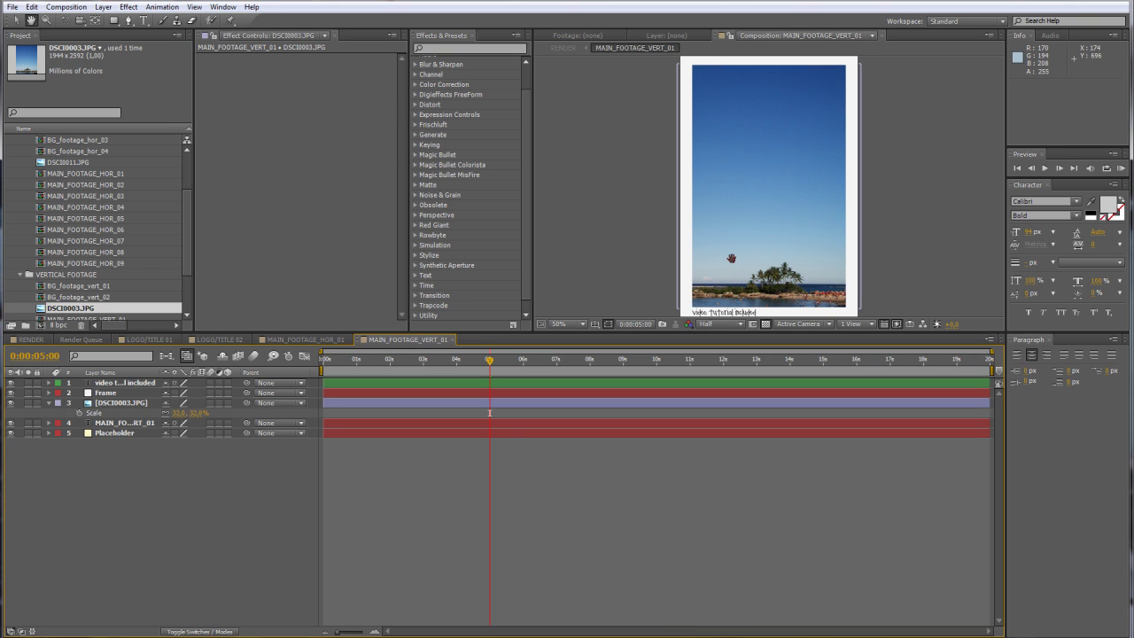
drag(732, 258, 736, 206)
key(ctrl+t)
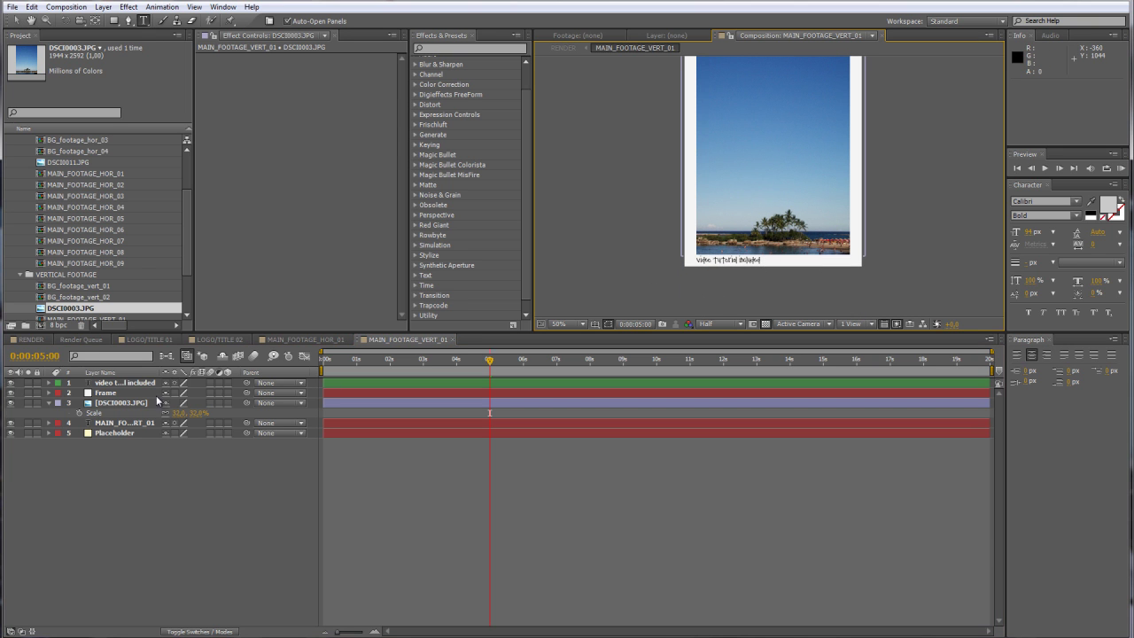
double_click(139, 384)
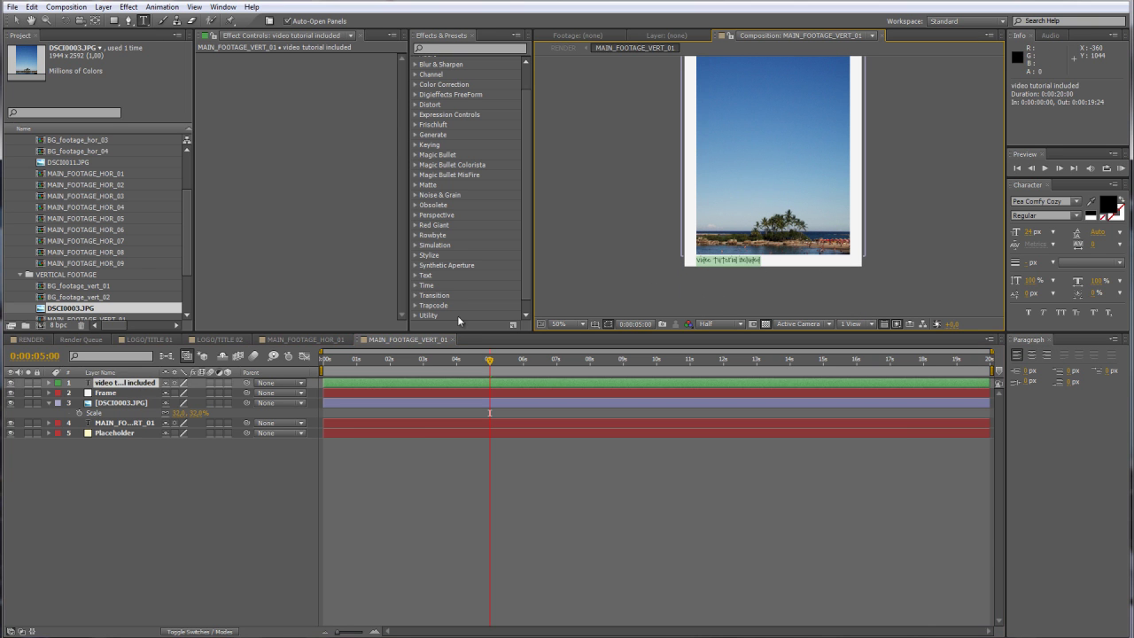
text(Bo)
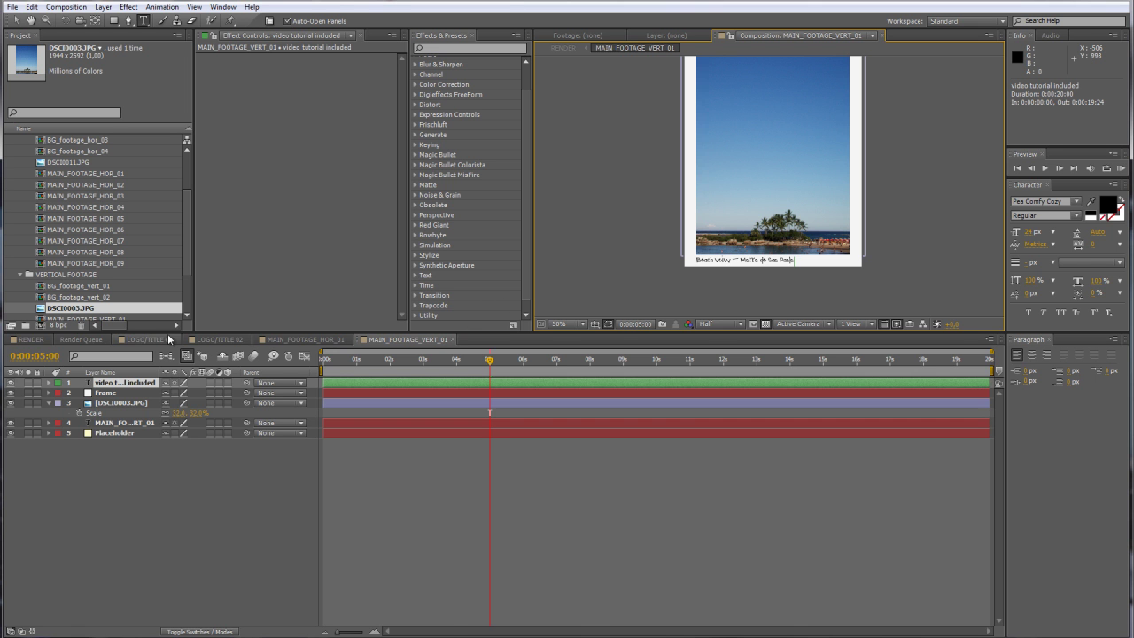
- Return to the RENDER composition and preview the filled vertical photo at 0:00:40:05
click(40, 339)
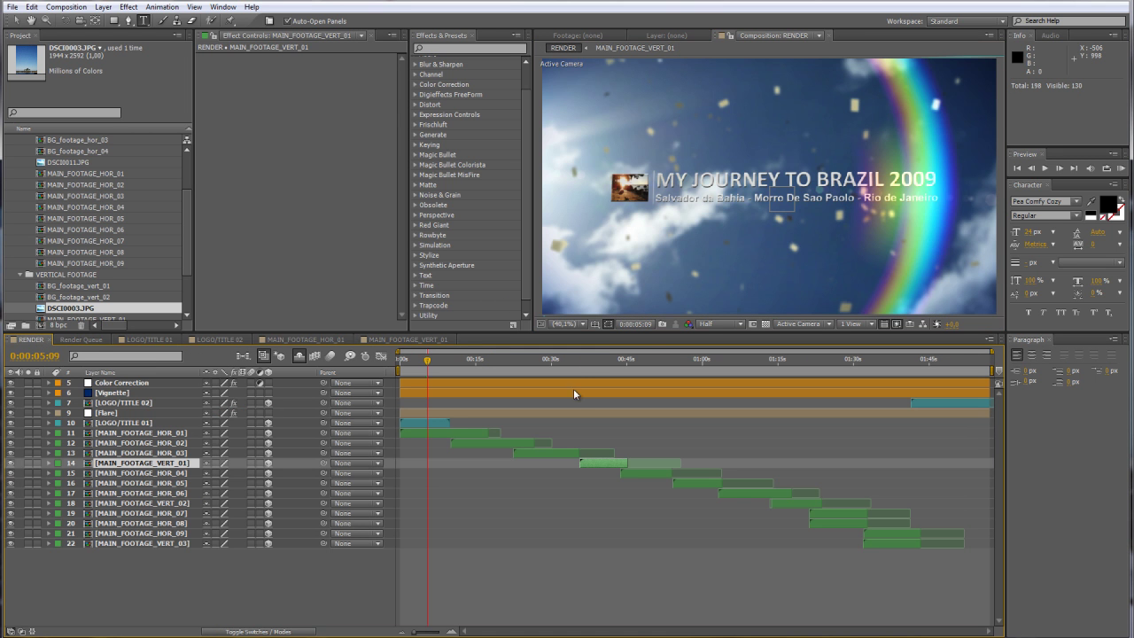
drag(580, 367, 602, 367)
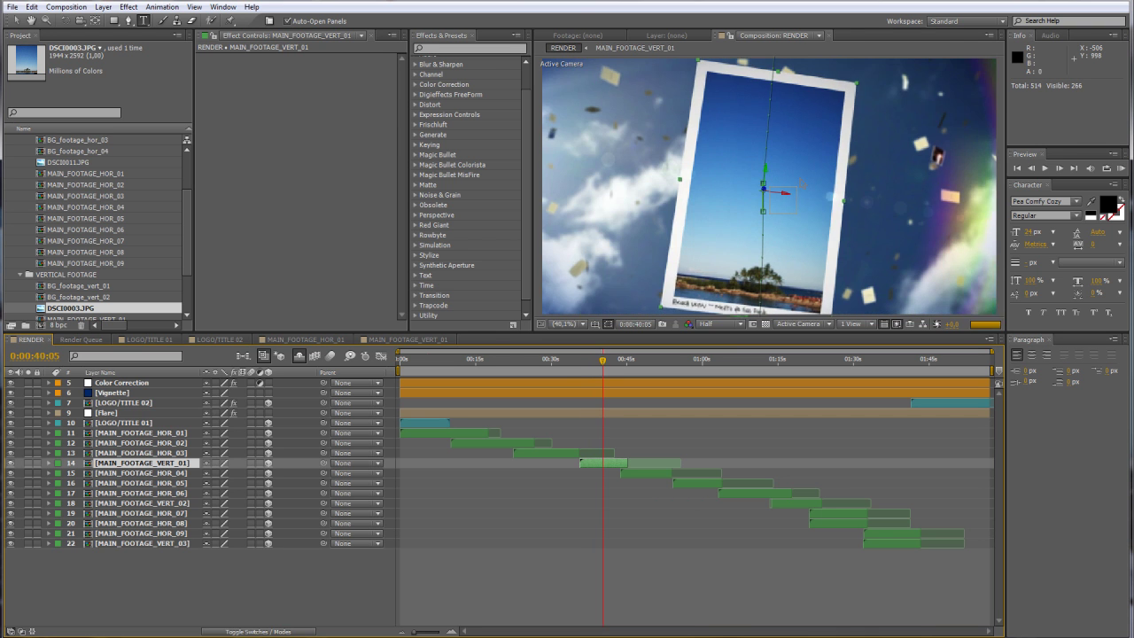
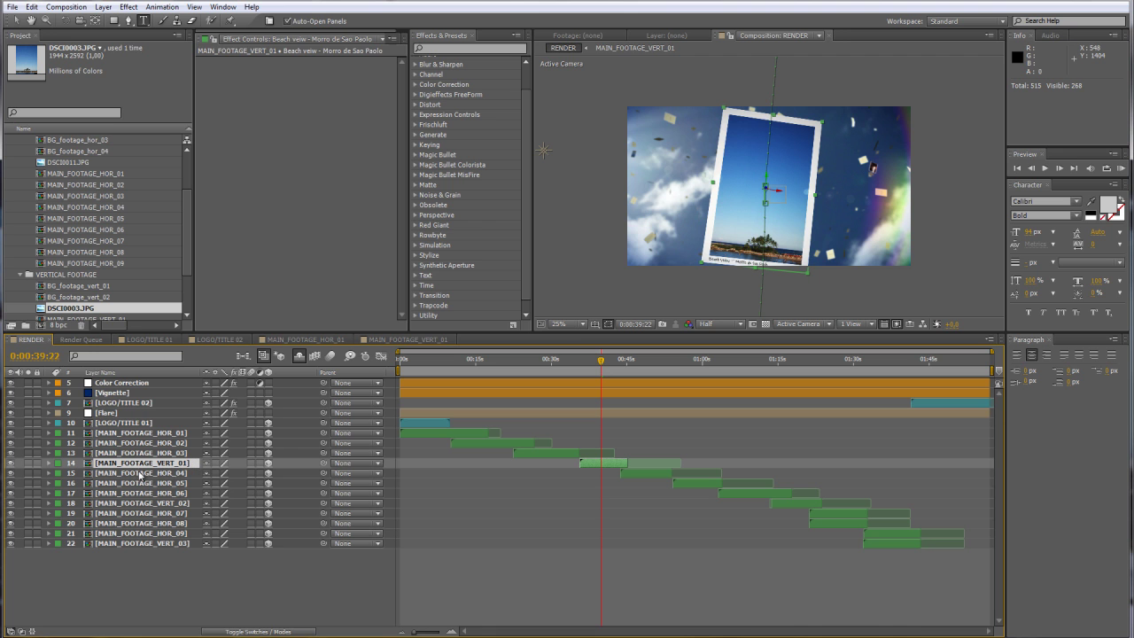
- Duplicate the MAIN_FOOTAGE_HOR_01 composition in the HORIZONTAL FOOTAGE folder as an additional horizontal placeholder
mouse_move(602, 371)
mouse_down()
mouse_move(549, 363)
mouse_move(604, 373)
mouse_up()
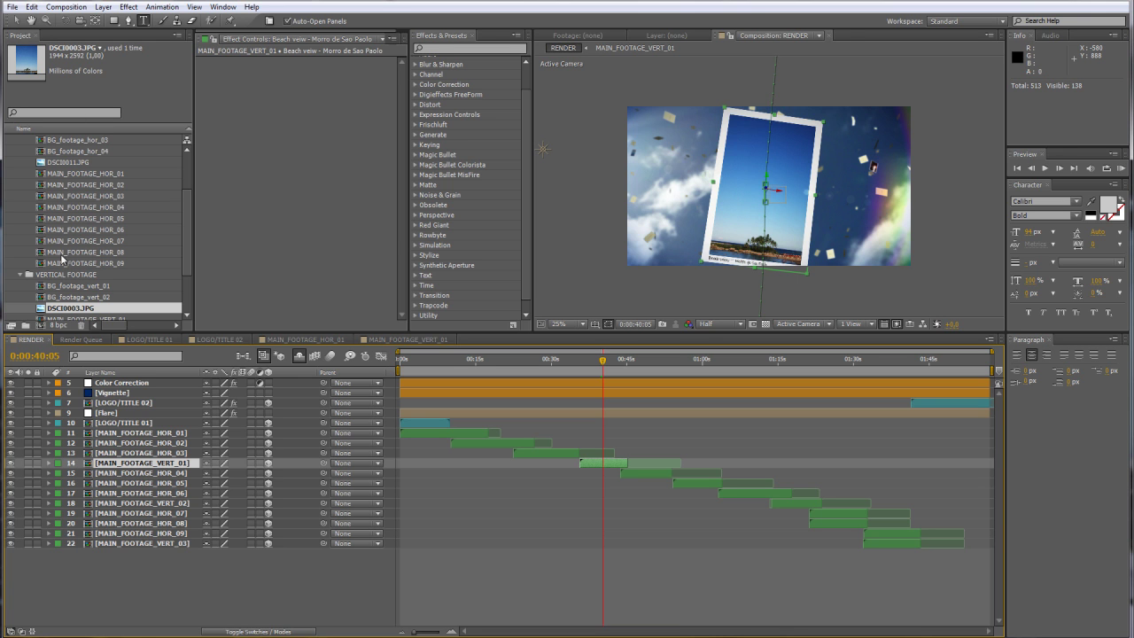
click(45, 177)
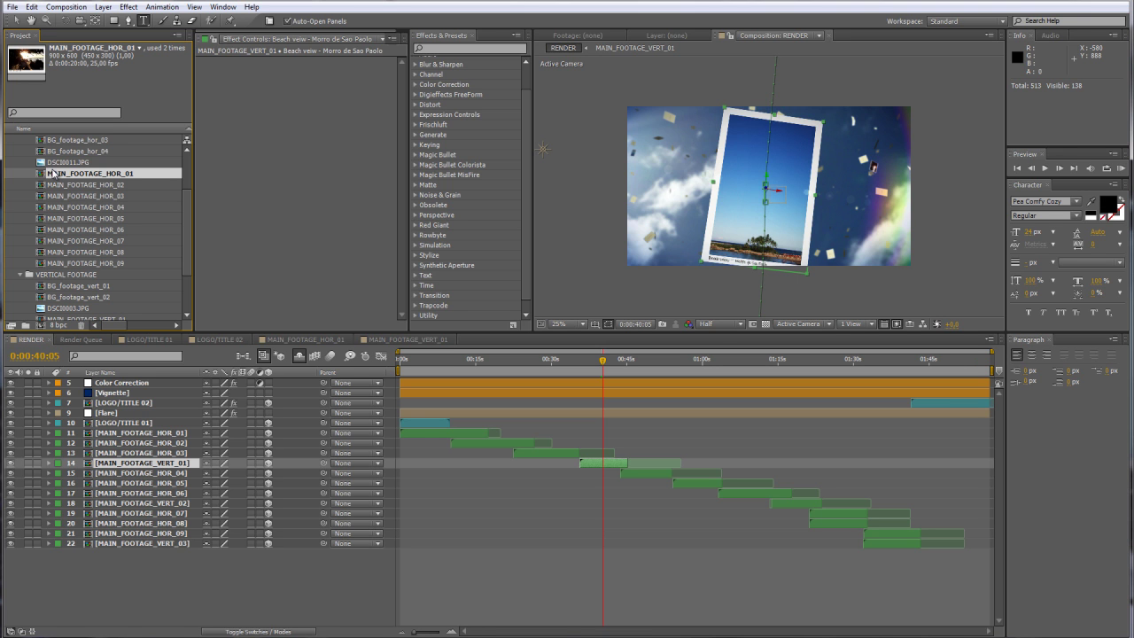
key(ctrl+d)
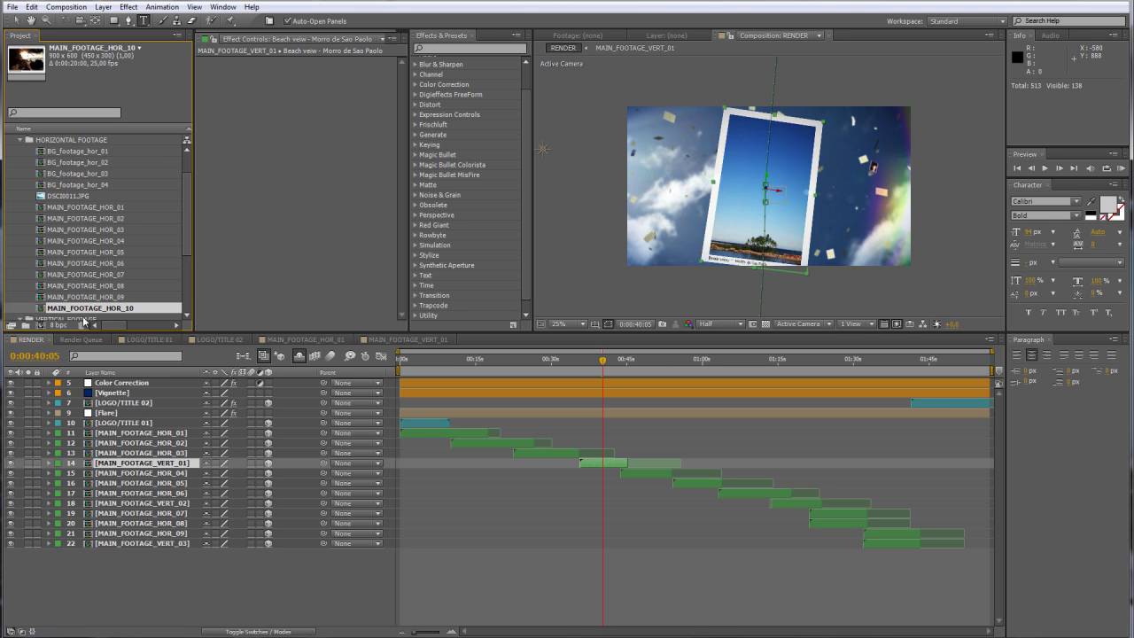
scroll(83, 309, down, 1)
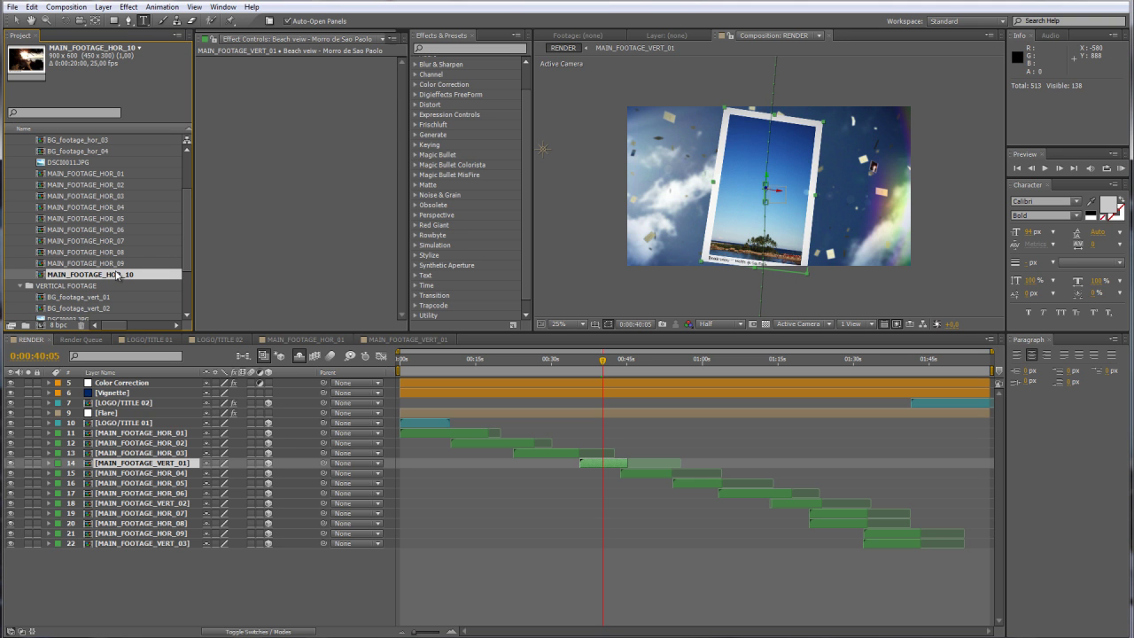
click(51, 284)
key(ctrl+i)
click(309, 247)
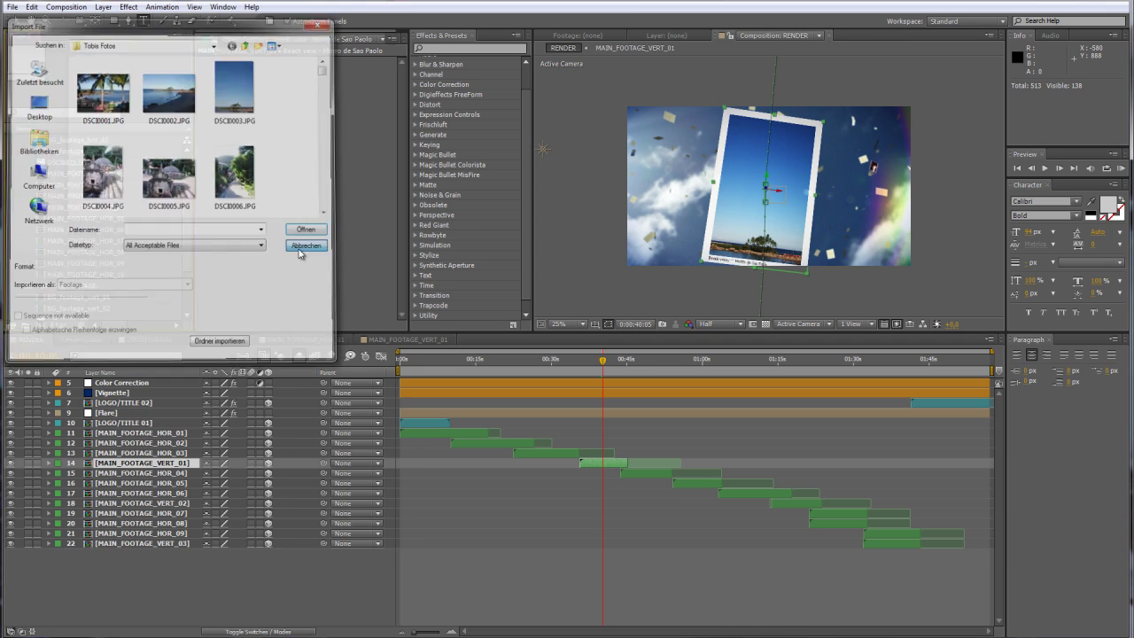
- Open the duplicated MAIN_FOOTAGE_HOR_10 composition and go to 0:00:05:03
click(127, 276)
double_click(126, 276)
drag(419, 363, 467, 361)
drag(746, 186, 732, 262)
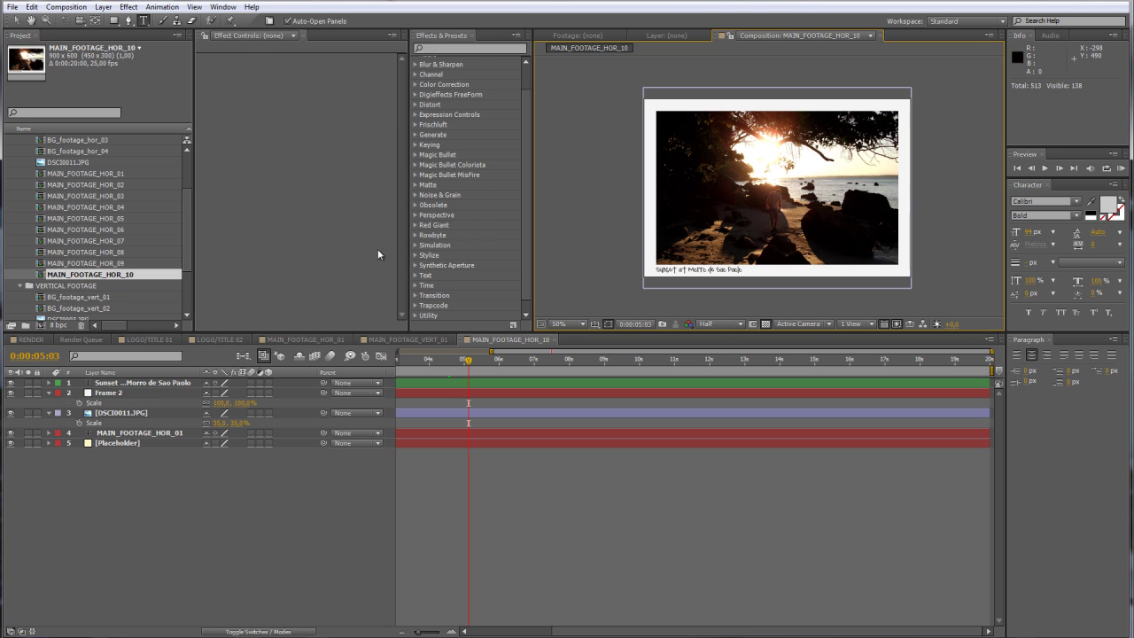
- Import the photo DSCI0014.JPG and put it in place of the DSCI0011.JPG layer beneath Frame 2
click(13, 6)
mouse_move(160, 200)
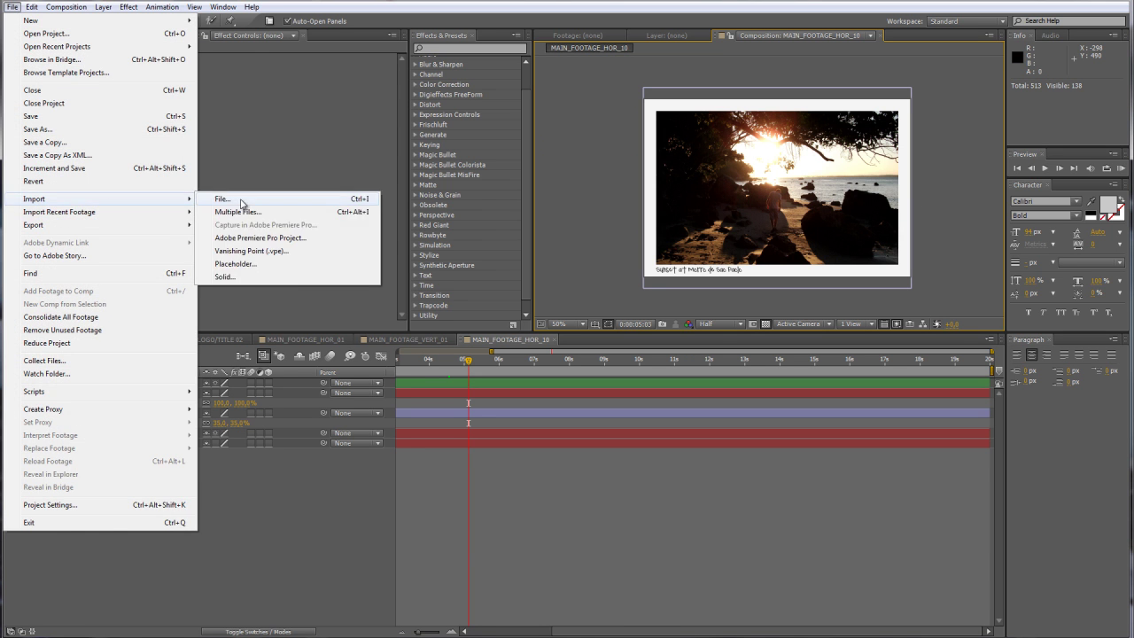
click(242, 203)
drag(326, 72, 327, 78)
click(182, 142)
click(298, 231)
drag(43, 175, 113, 413)
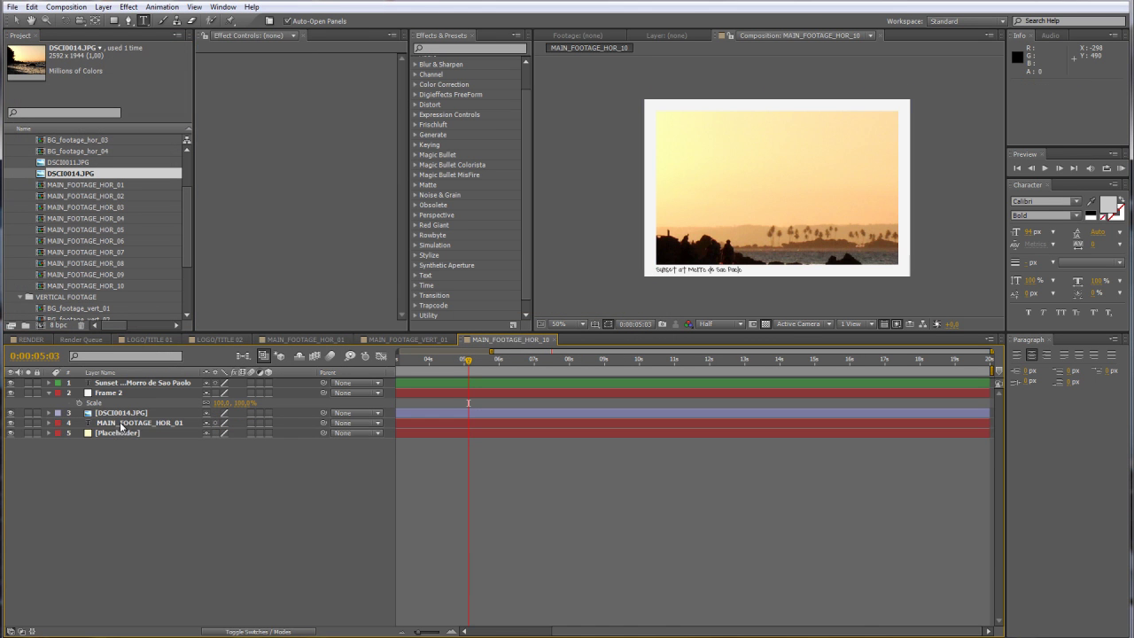
- Scale the DSCI0014.JPG layer to 36% so it fills the horizontal frame
click(121, 413)
key(s)
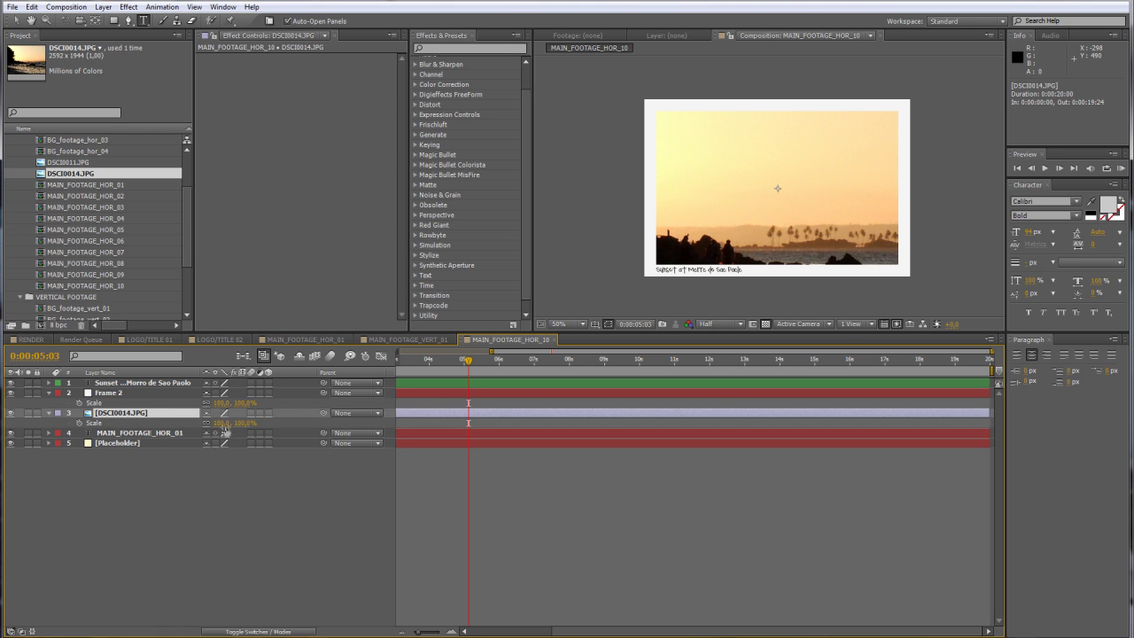
drag(244, 426, 220, 436)
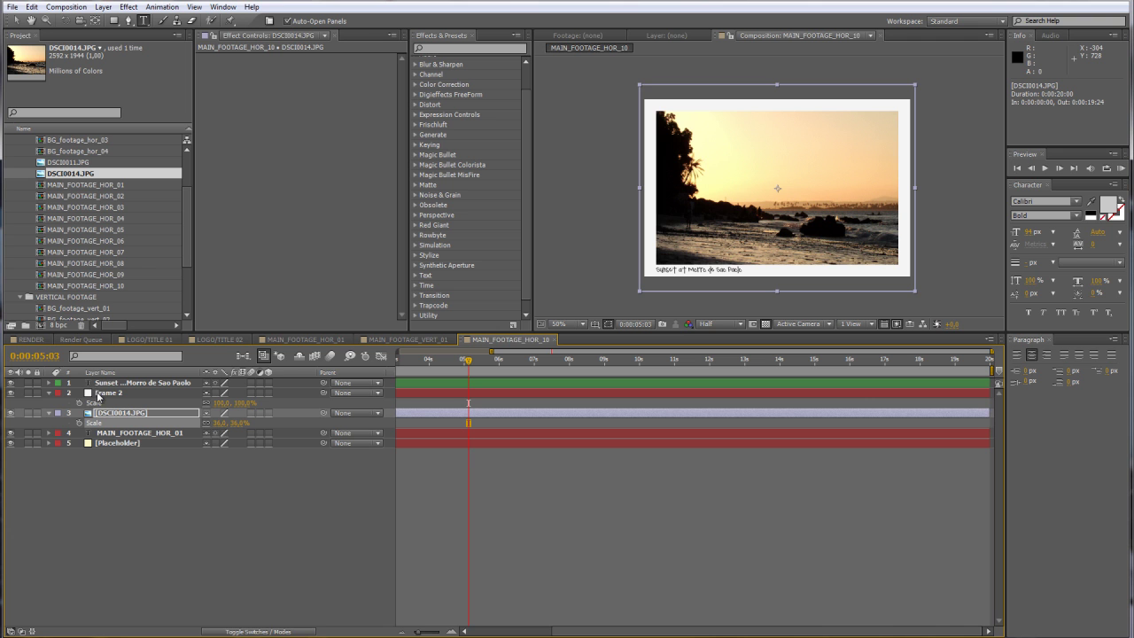
- Replace the MAIN_FOOTAGE_VERT_01 layer in the RENDER composition with MAIN_FOOTAGE_HOR_10 and preview it around 0:00:40:02
click(33, 339)
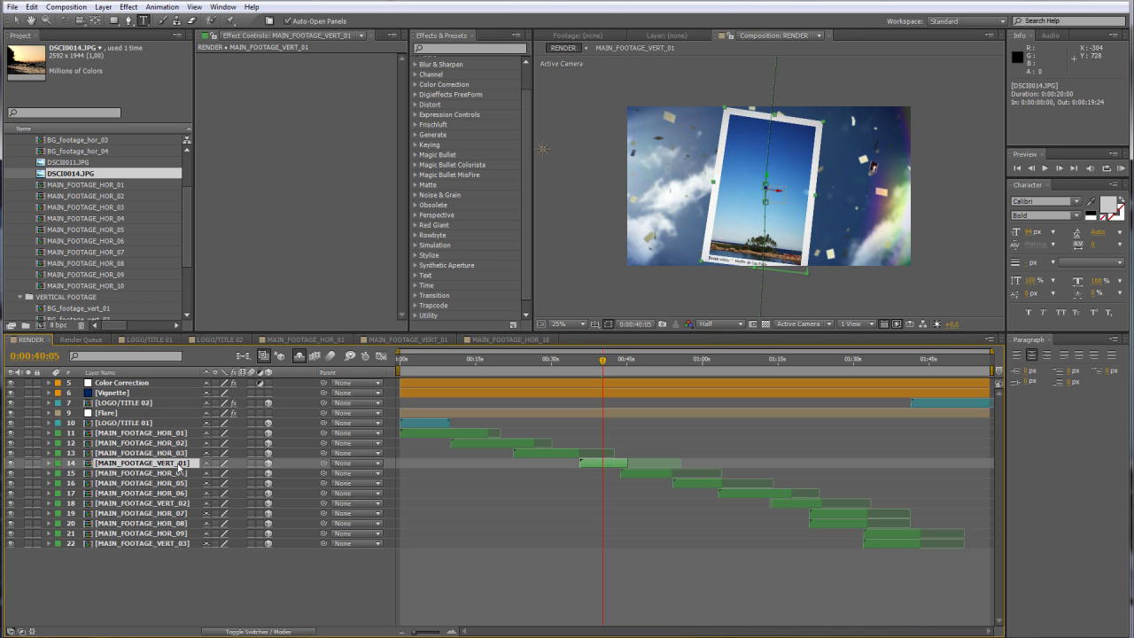
click(104, 466)
click(85, 285)
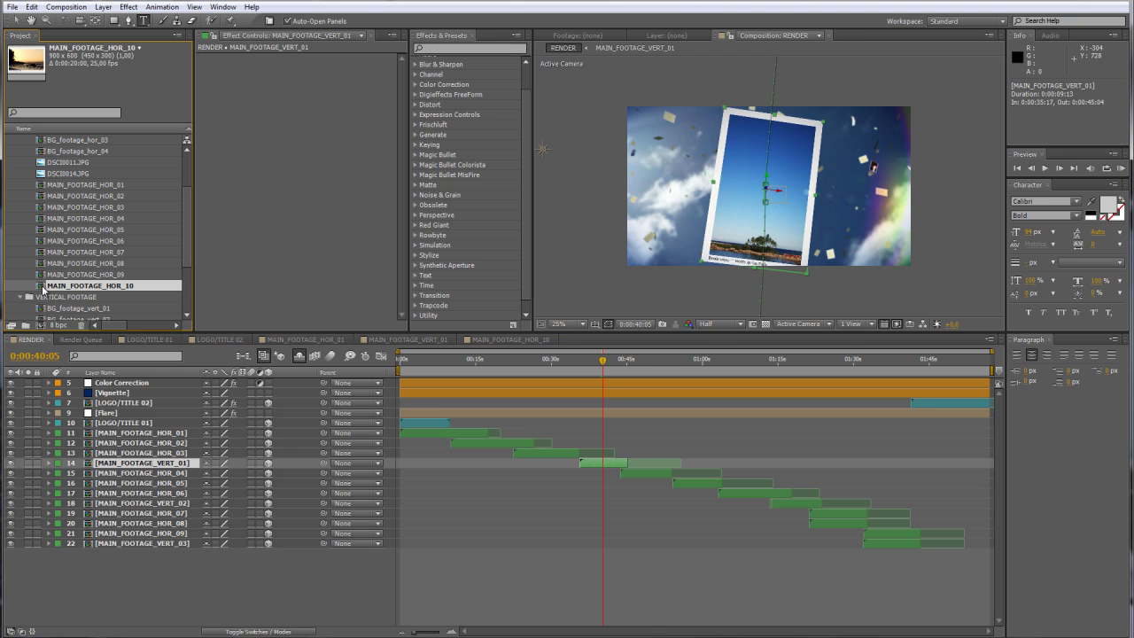
drag(43, 288, 95, 467)
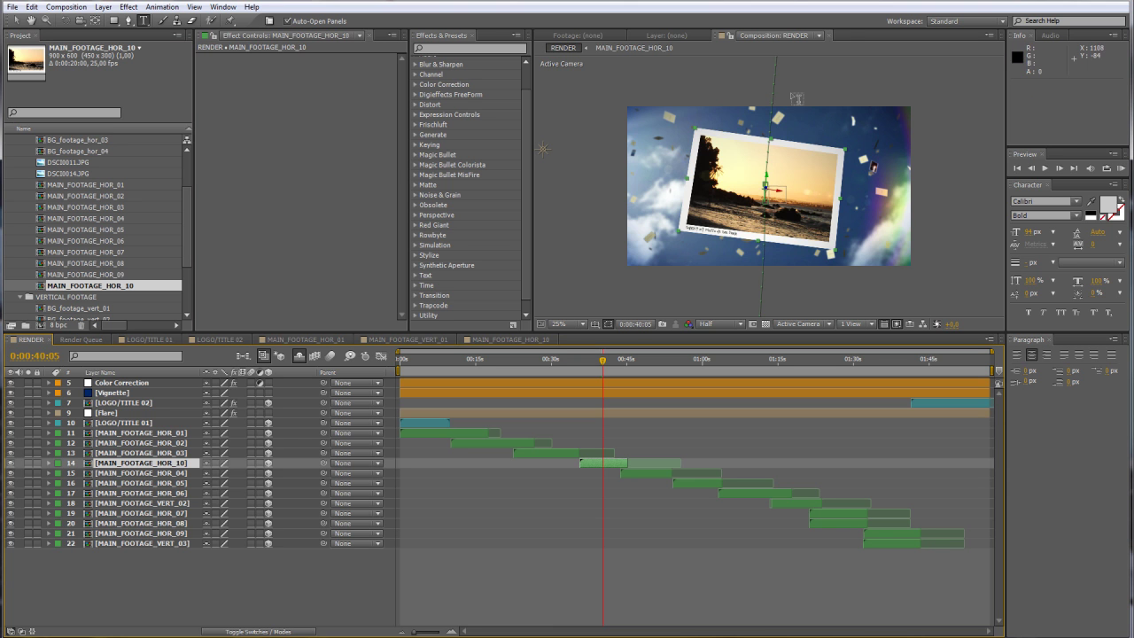
mouse_move(602, 360)
mouse_down()
mouse_move(572, 361)
mouse_move(603, 364)
mouse_up()
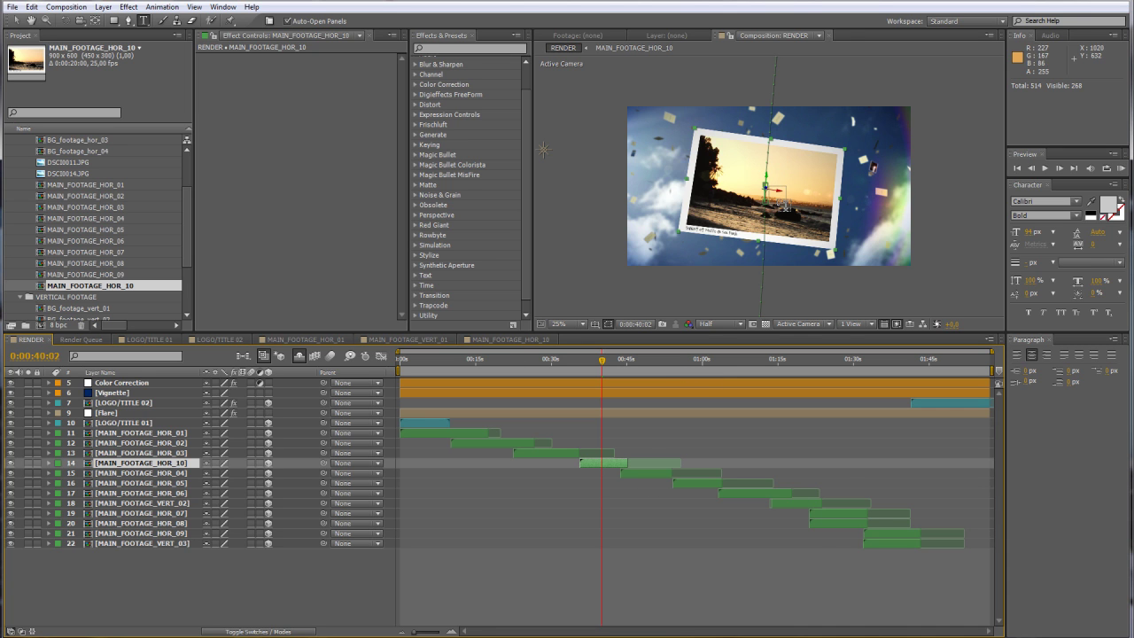
- Scale the MAIN_FOOTAGE_HOR_10 layer to 116% and check the enlarged photo up close
key(s)
drag(234, 473, 246, 473)
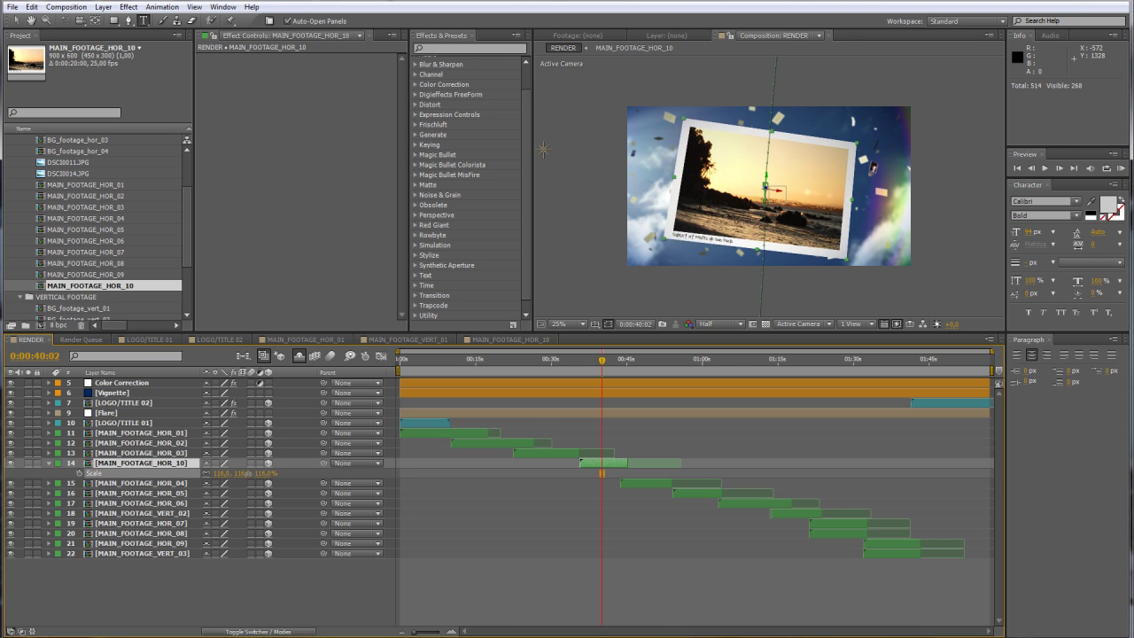
key(period)
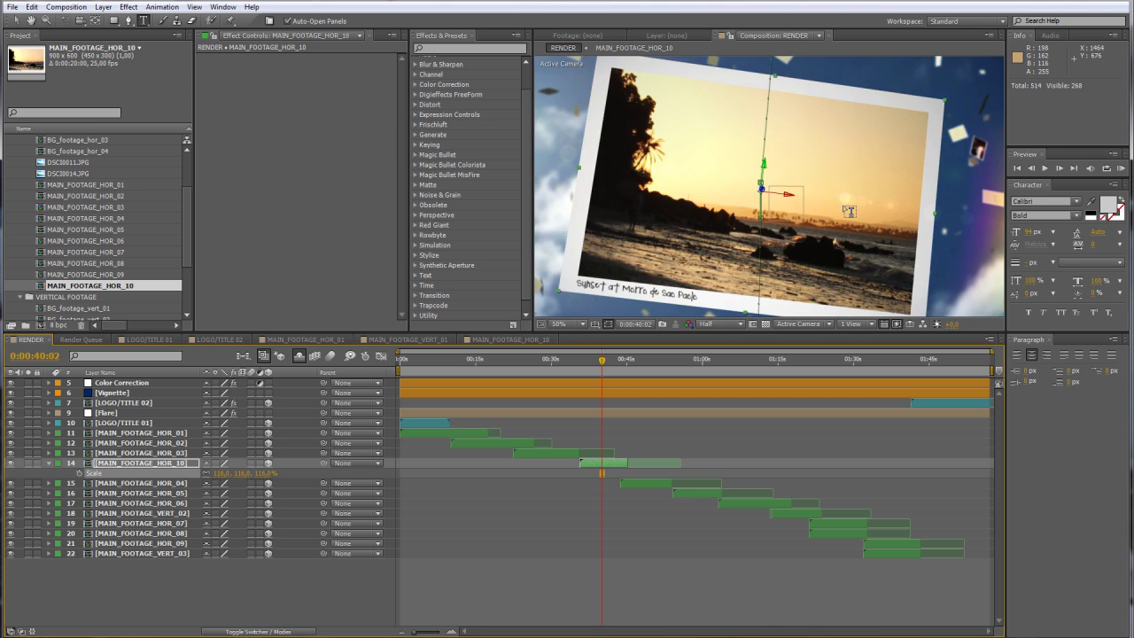
key(comma)
drag(604, 358, 605, 390)
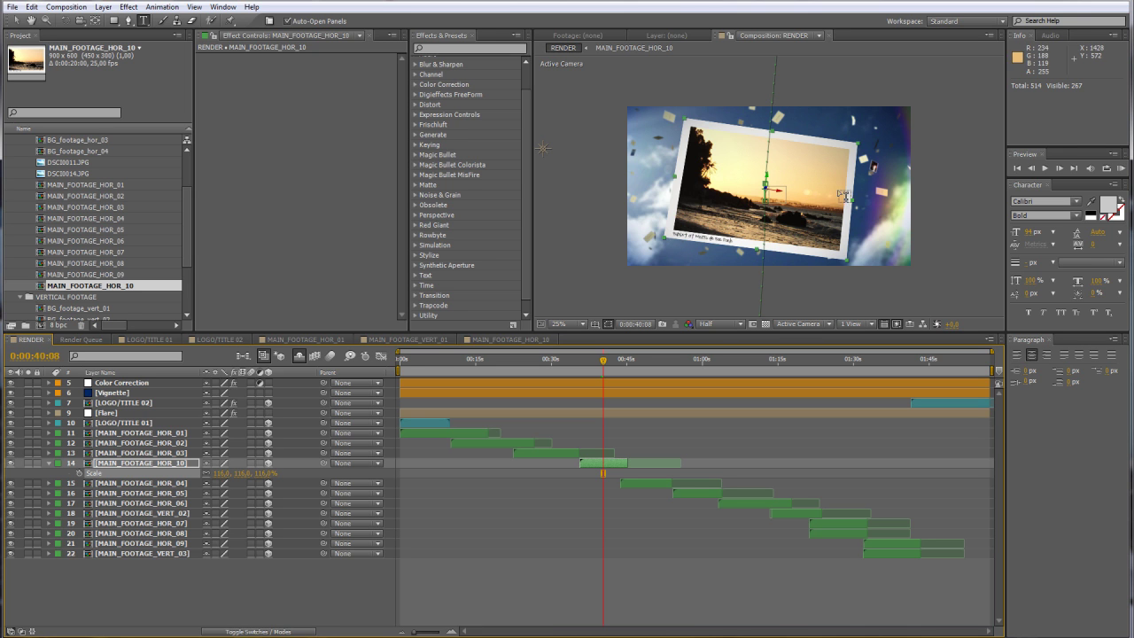
- Reveal the hidden shy layers in RENDER and display the Camera Options of Camera 1
click(300, 356)
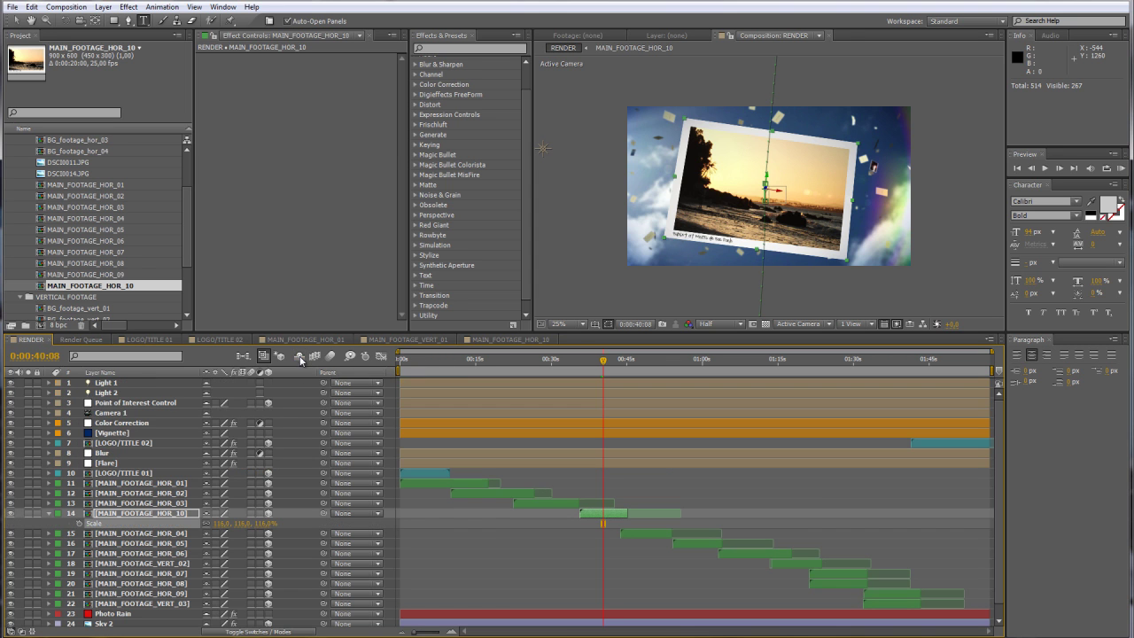
click(111, 413)
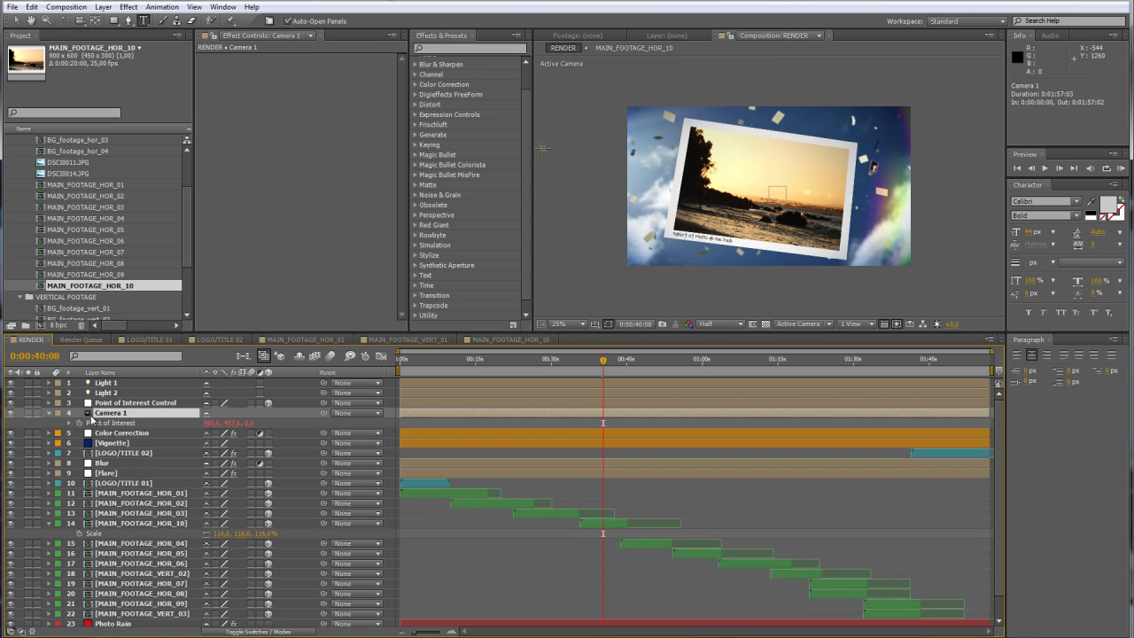
key(a)
key(a)
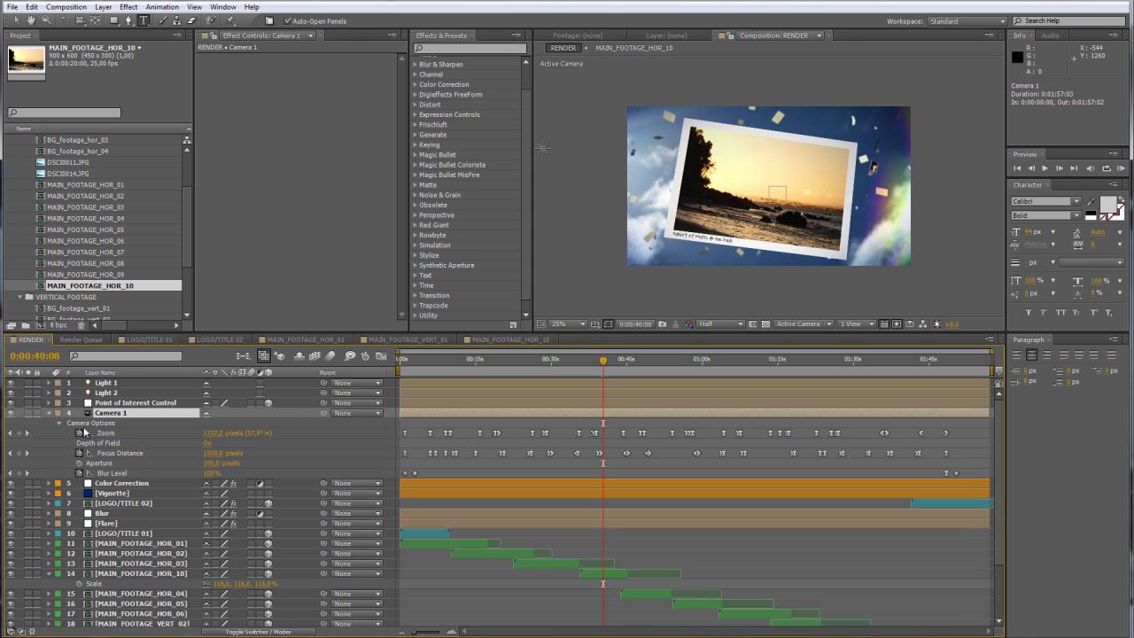
- Try previewing the animation with Camera 1's depth of field switched off, and switch it back on
click(188, 442)
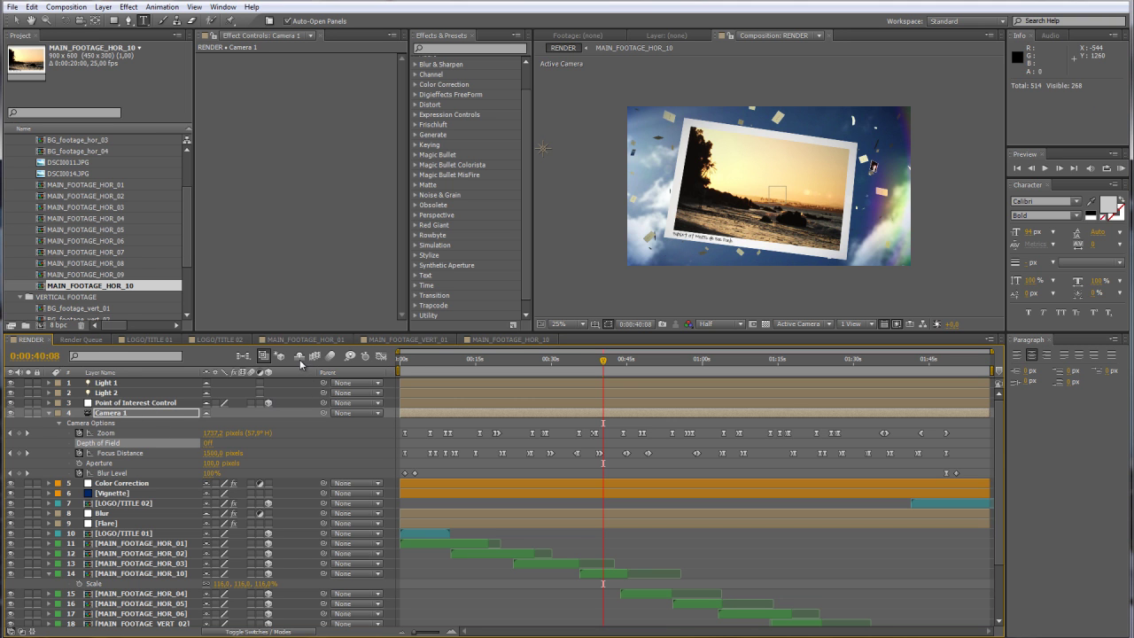
drag(568, 364, 646, 363)
mouse_move(662, 362)
mouse_down()
mouse_move(671, 365)
mouse_move(642, 368)
mouse_up()
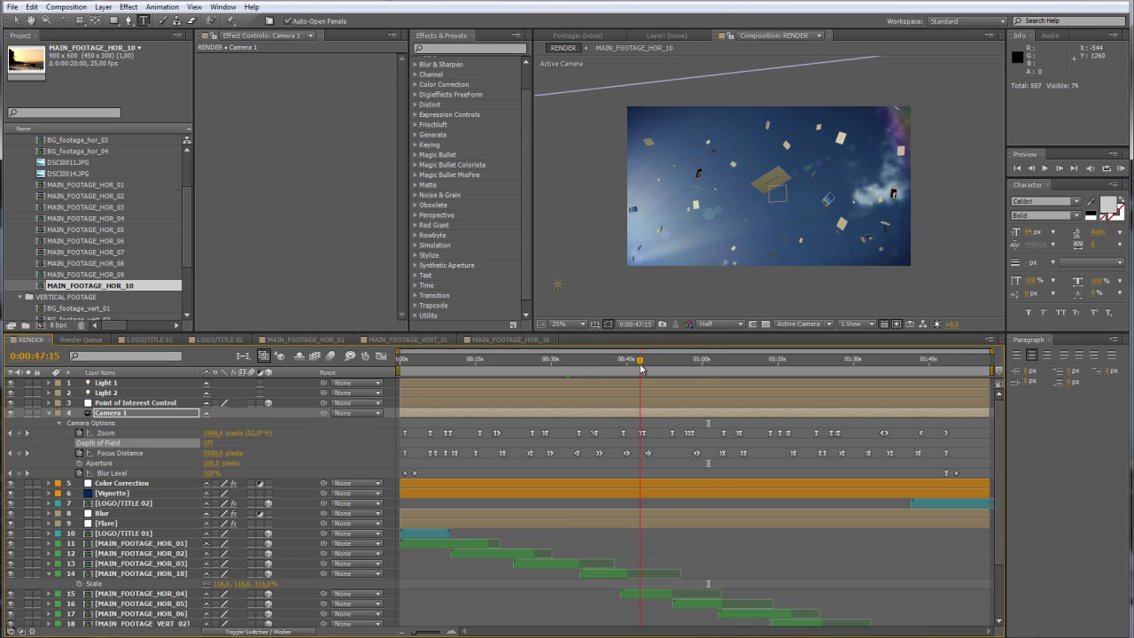
click(210, 443)
- Preview the remaining placeholders in RENDER up to 0:01:38:18 and collapse the Camera 1 properties
drag(688, 363, 714, 363)
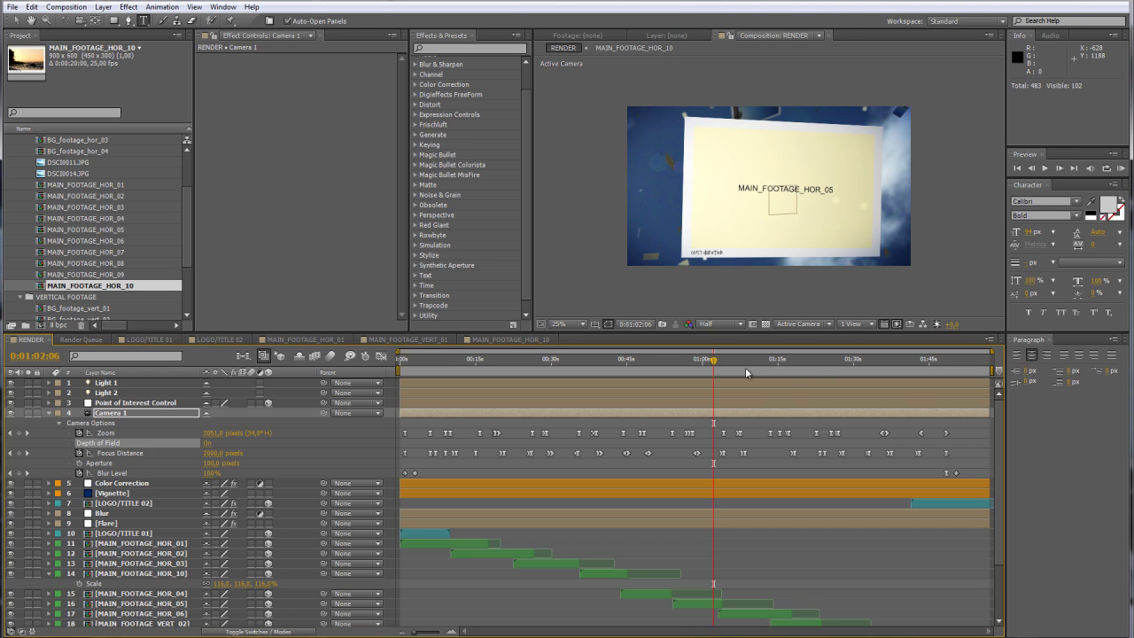
drag(732, 362, 899, 364)
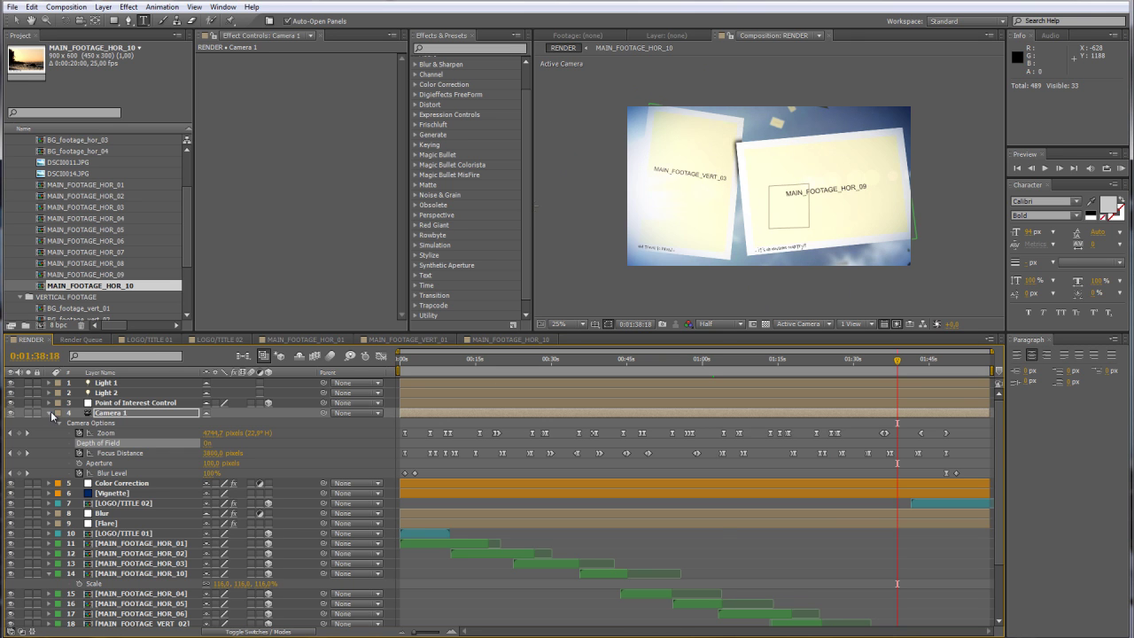
click(50, 412)
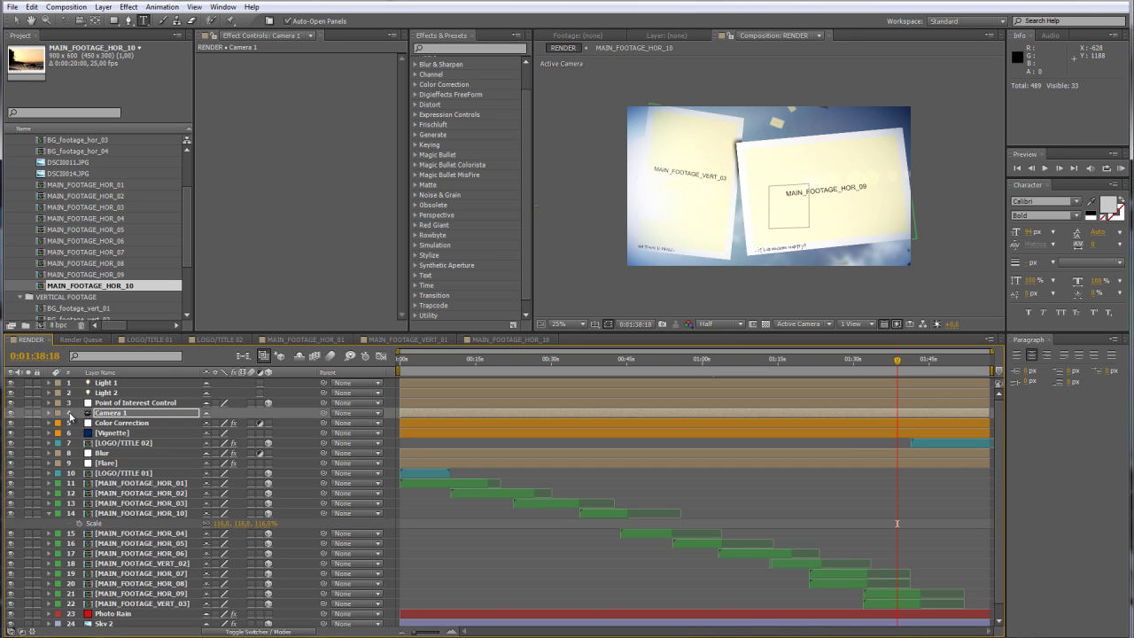